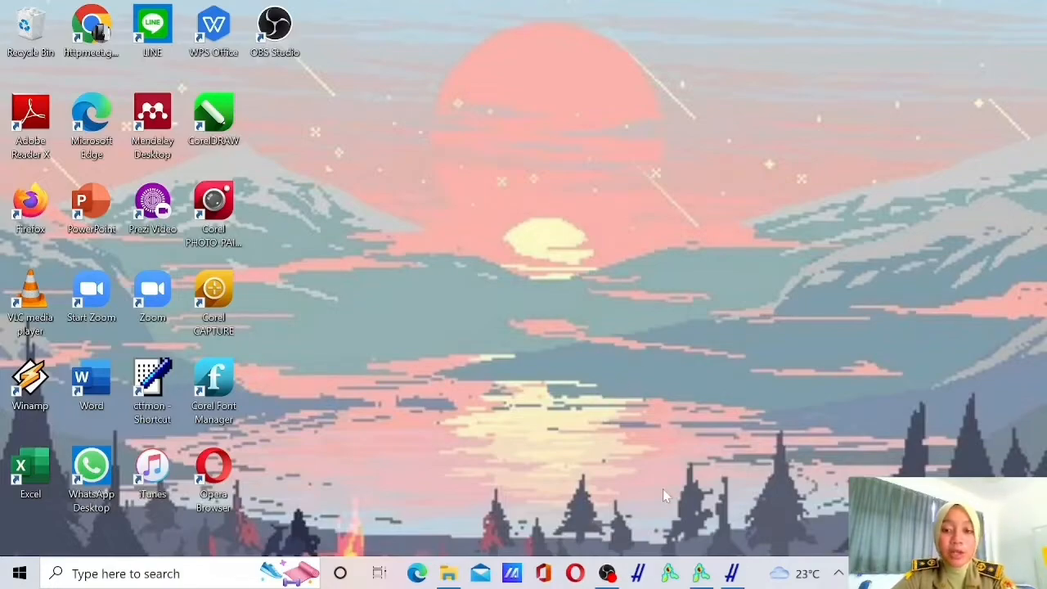
Step: Switch to Publish or Perish and enter "hakikat komunikasi pemerintahan" as the Google Scholar search keywords
click(735, 575)
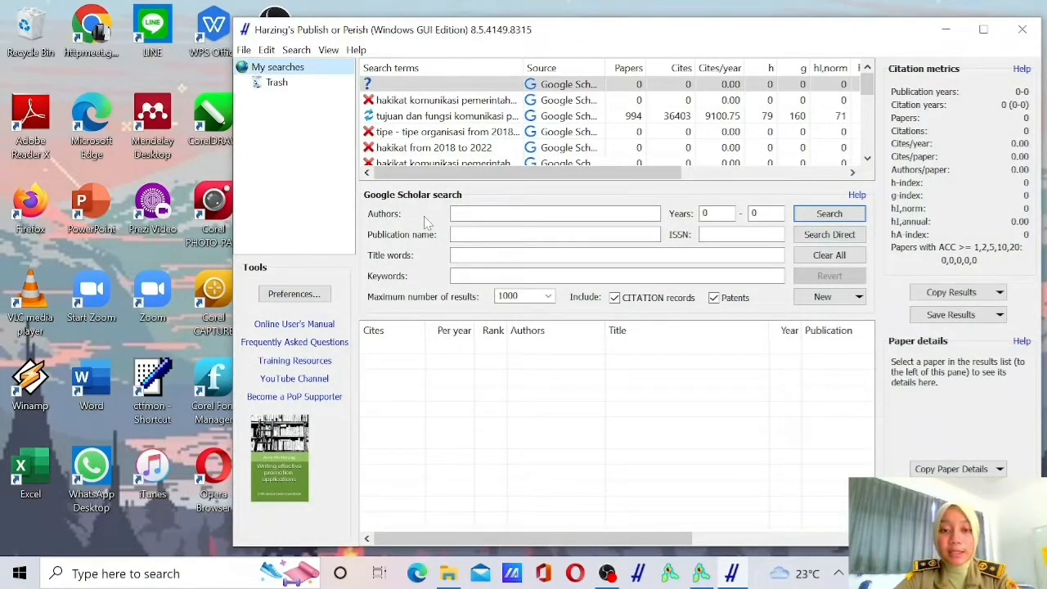
click(452, 276)
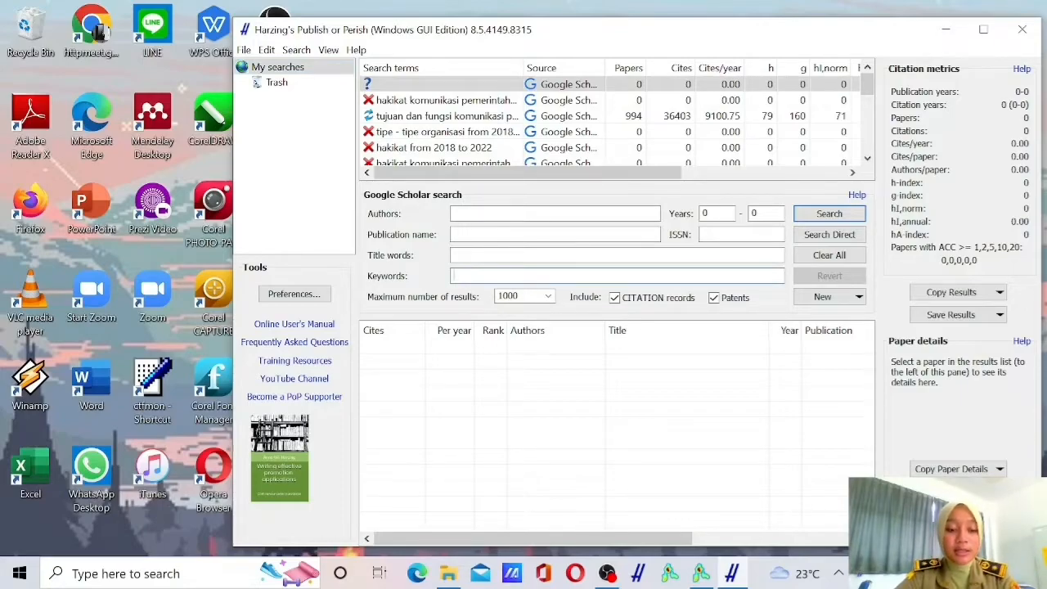
text(hakikat komunikasi)
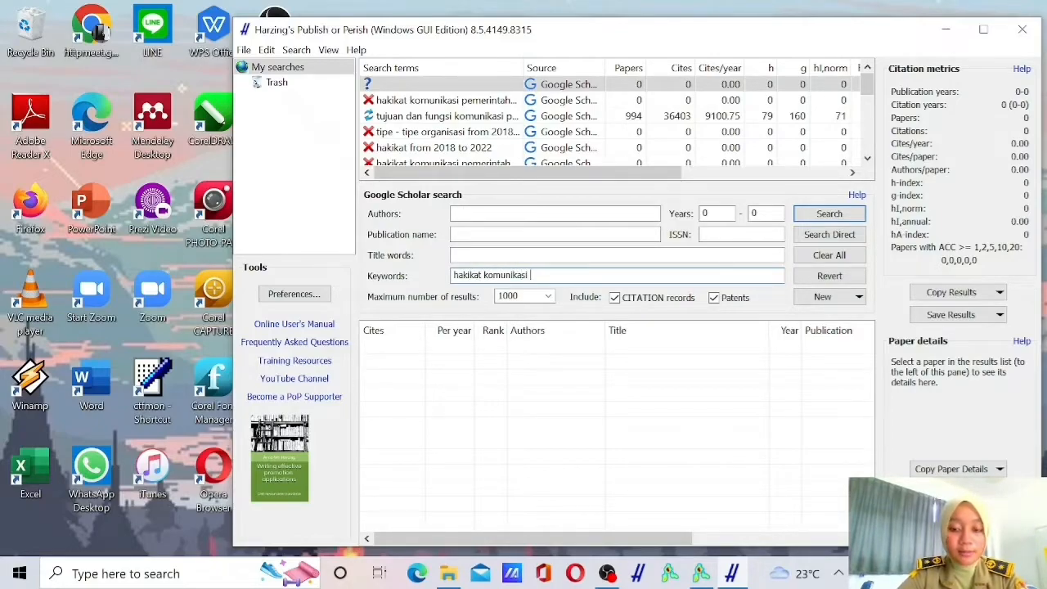
text( pemerintahan)
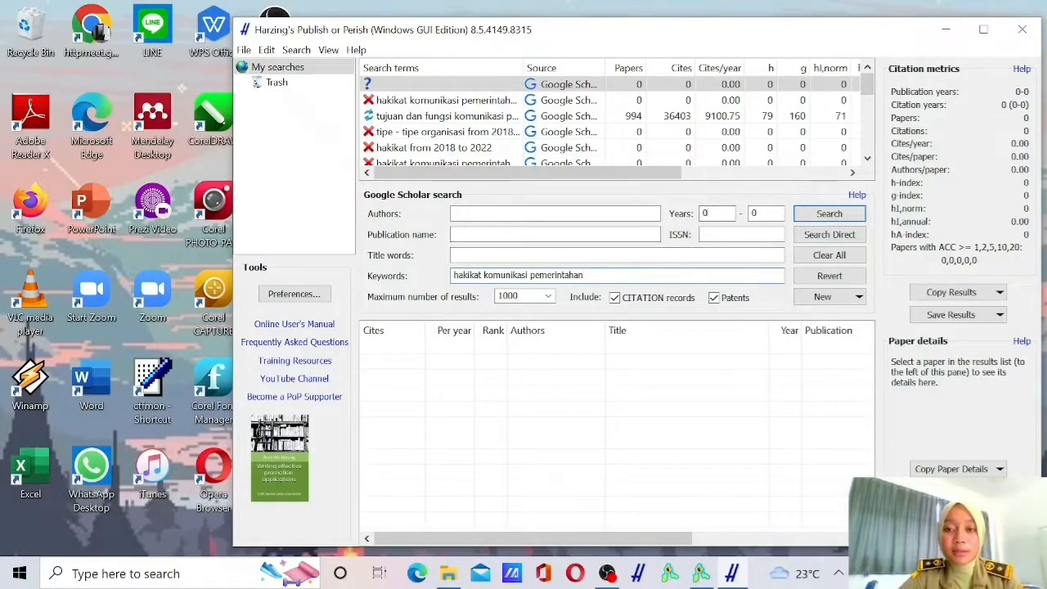
Step: Limit the publication years to 2018–2022 and run the Google Scholar query as a direct search
click(717, 213)
key(BackSpace)
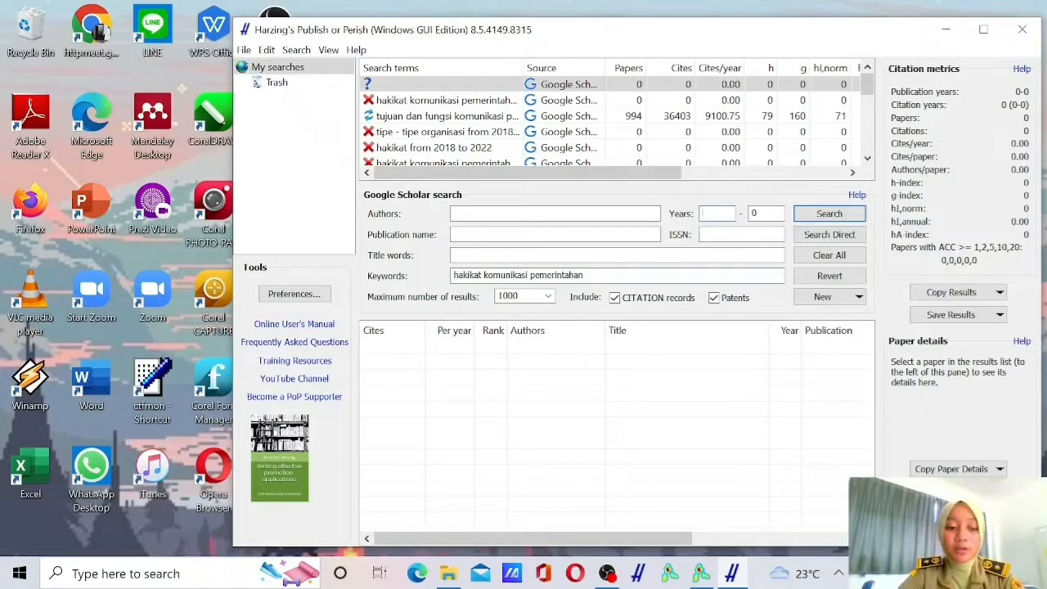
text(2018)
key(Tab)
text(2022)
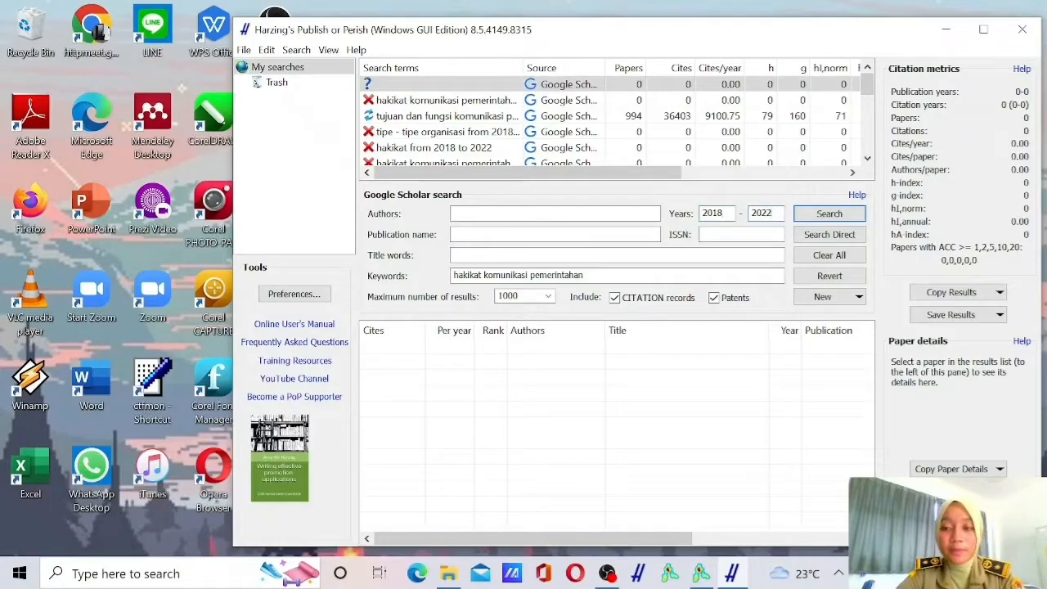
click(849, 236)
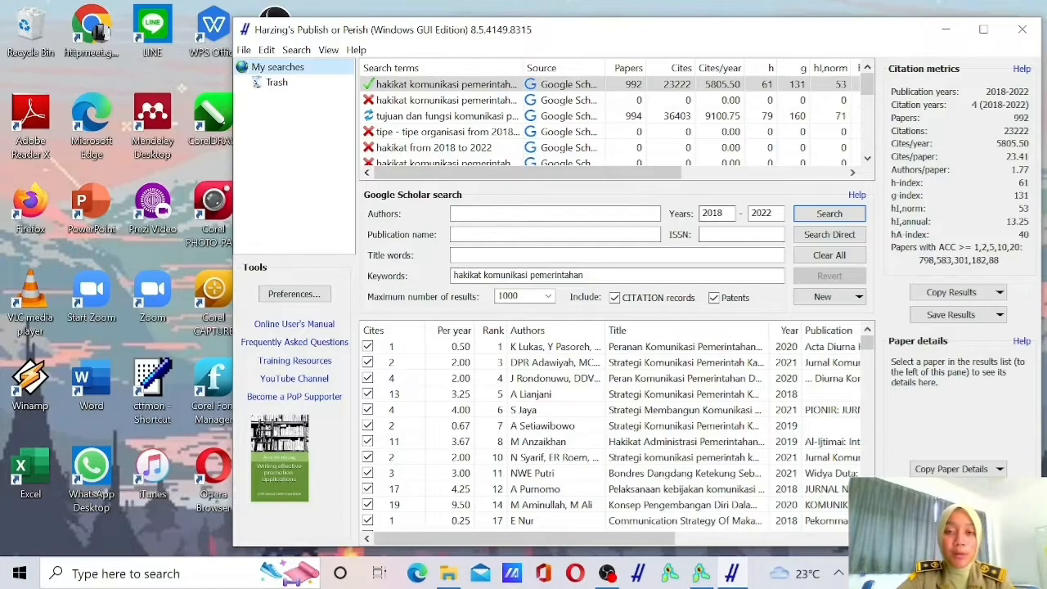
Step: Select all papers in the results list and start saving them in RIS/RefManager format
click(738, 368)
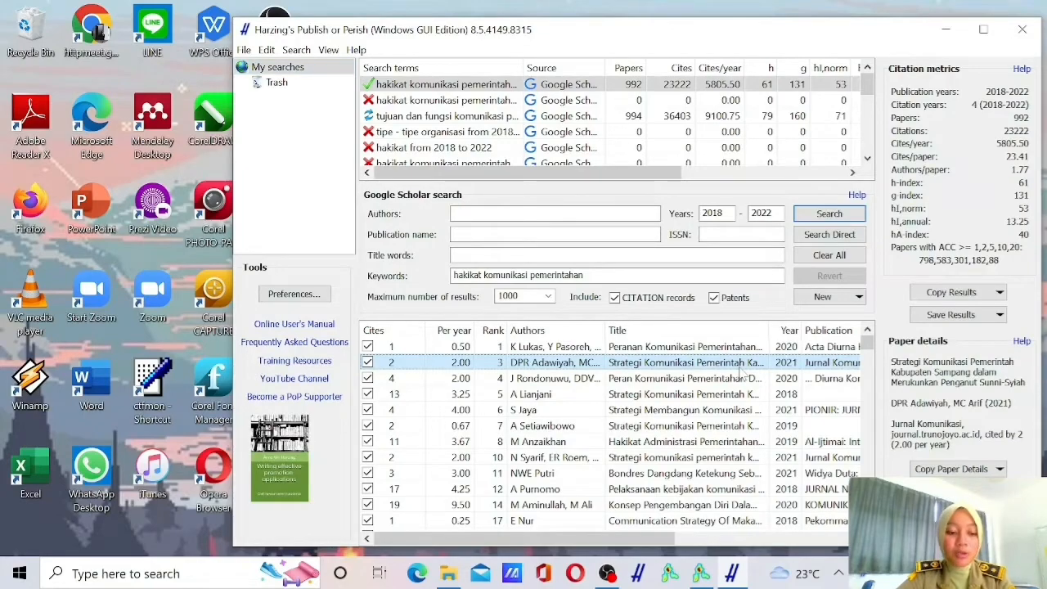
key(ctrl+a)
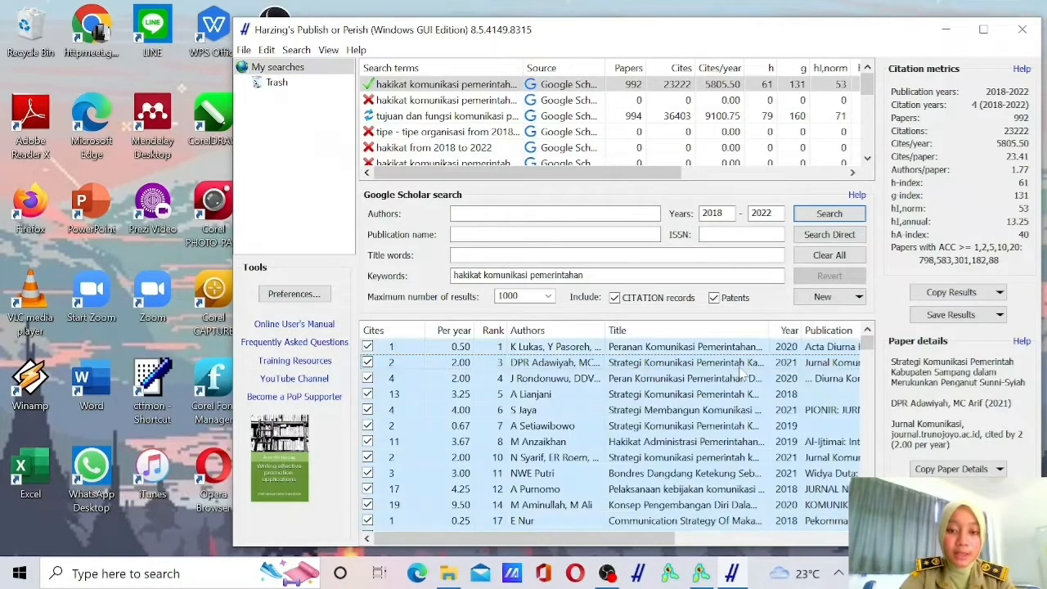
click(738, 368)
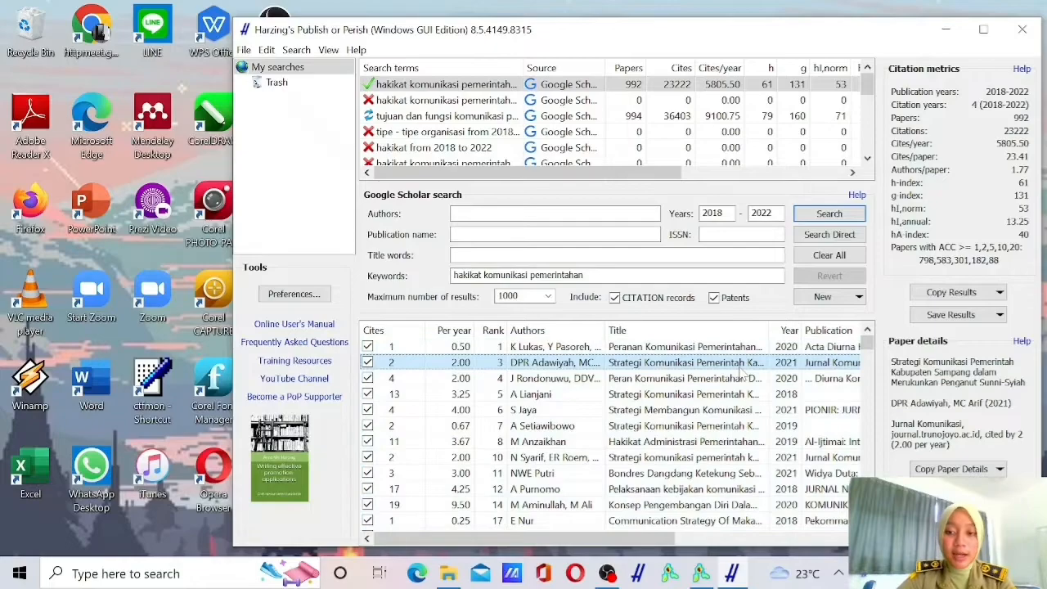
key(ctrl+a)
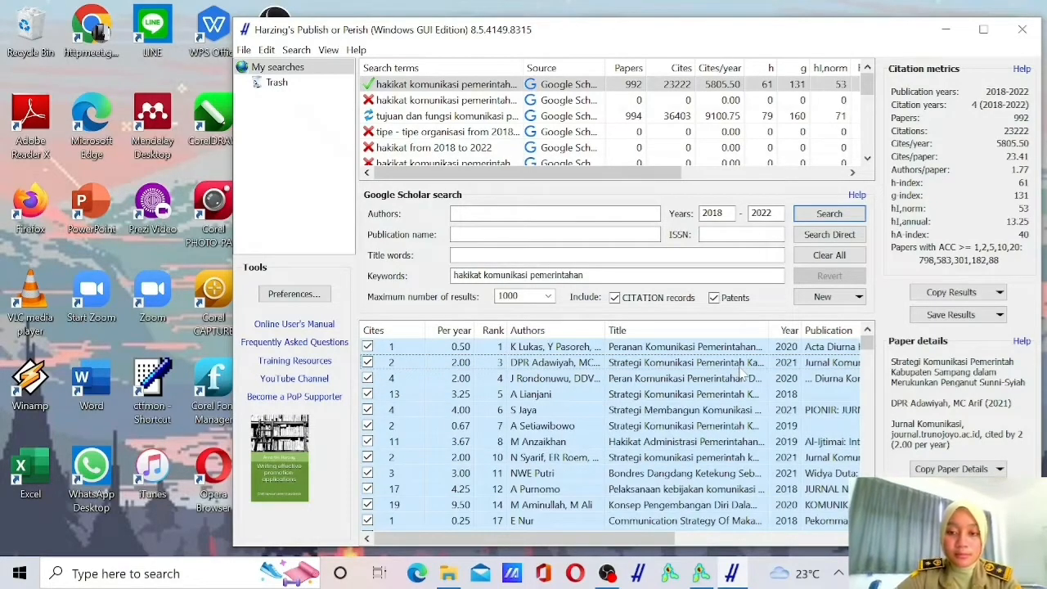
right_click(740, 370)
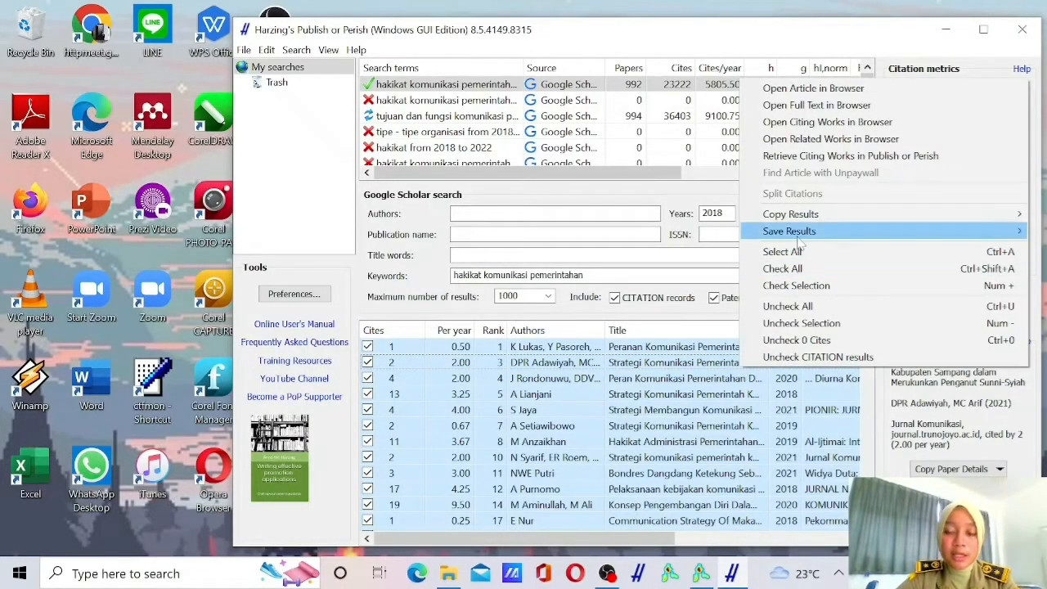
mouse_move(800, 242)
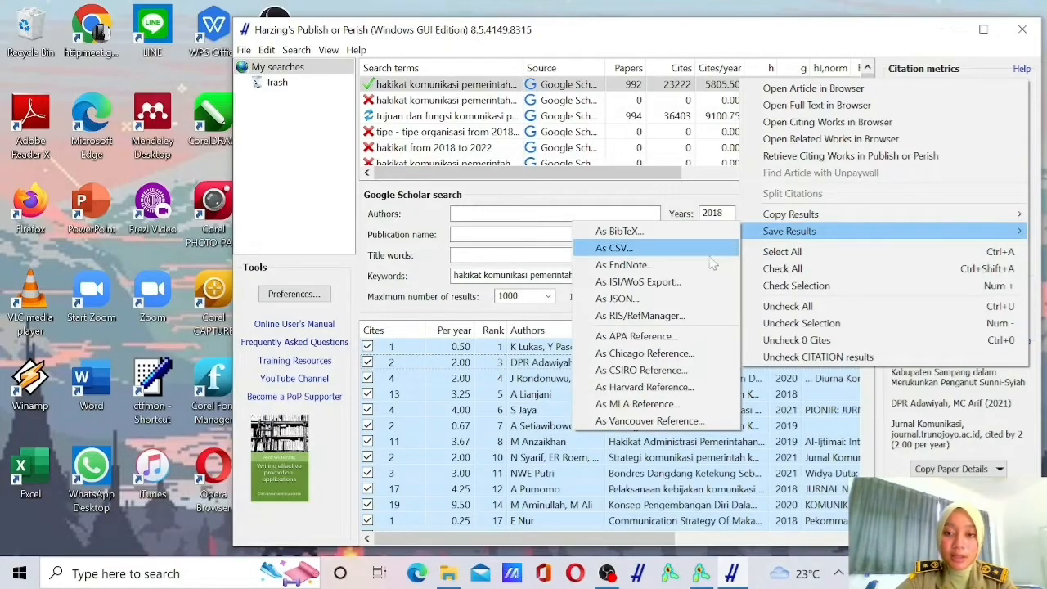
click(670, 316)
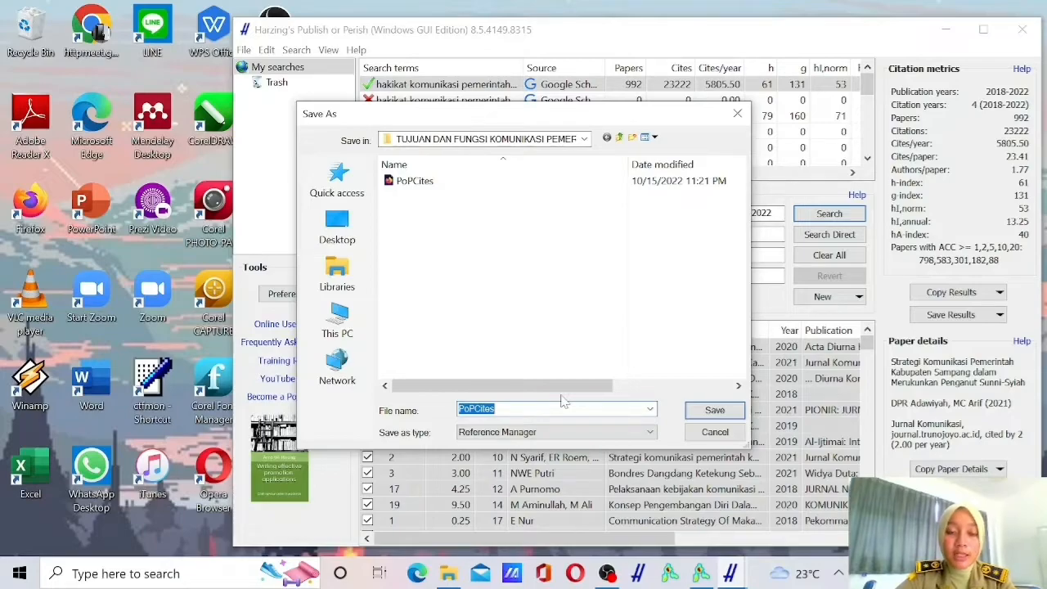
Step: Save the results as "hakikat kom" in the HAKIKAT KOMUNIKASI folder inside Documents > cel
click(339, 283)
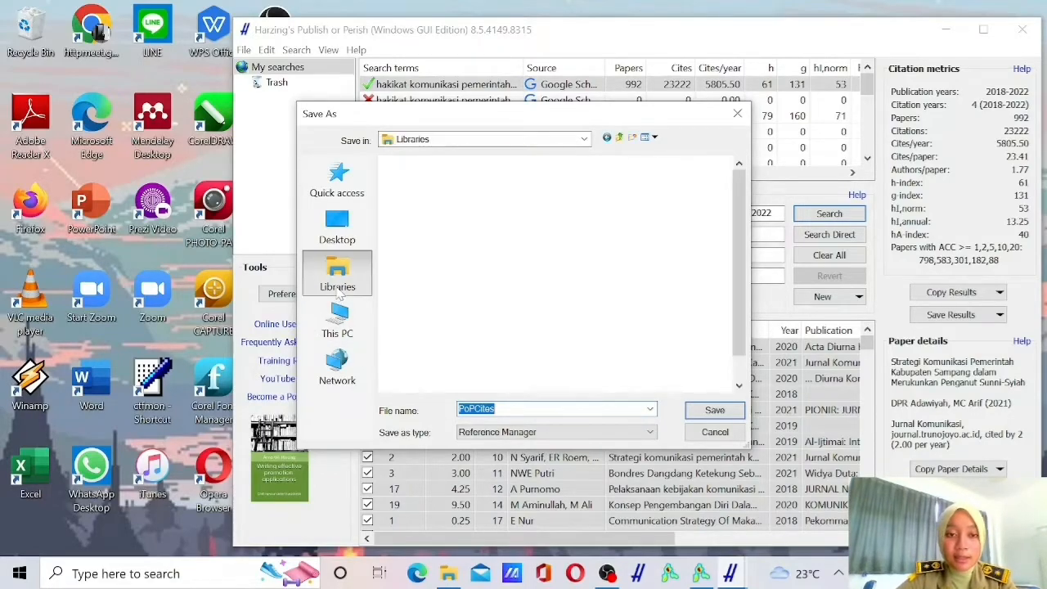
double_click(476, 234)
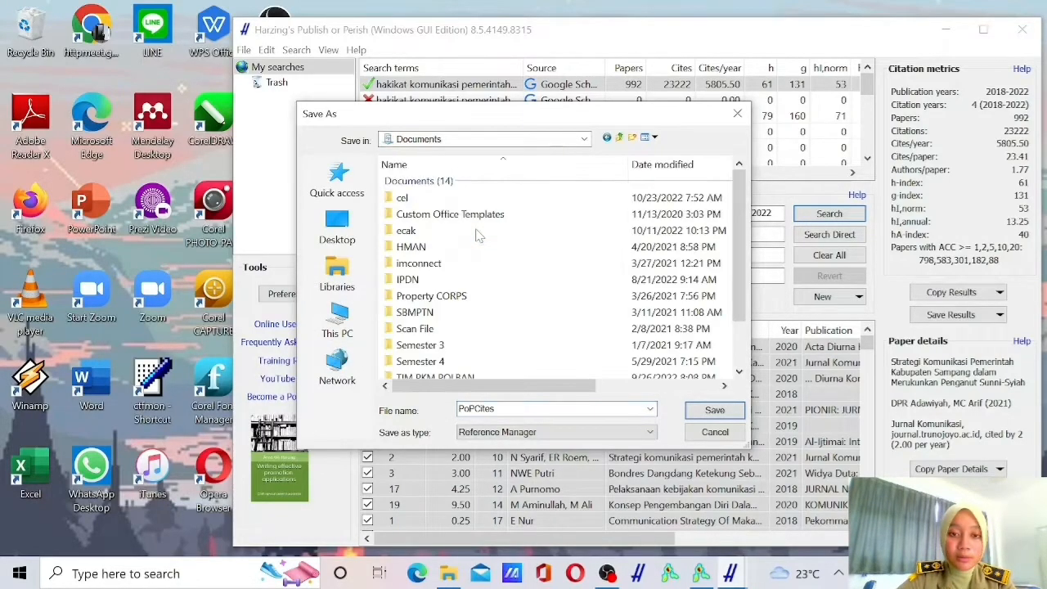
double_click(476, 198)
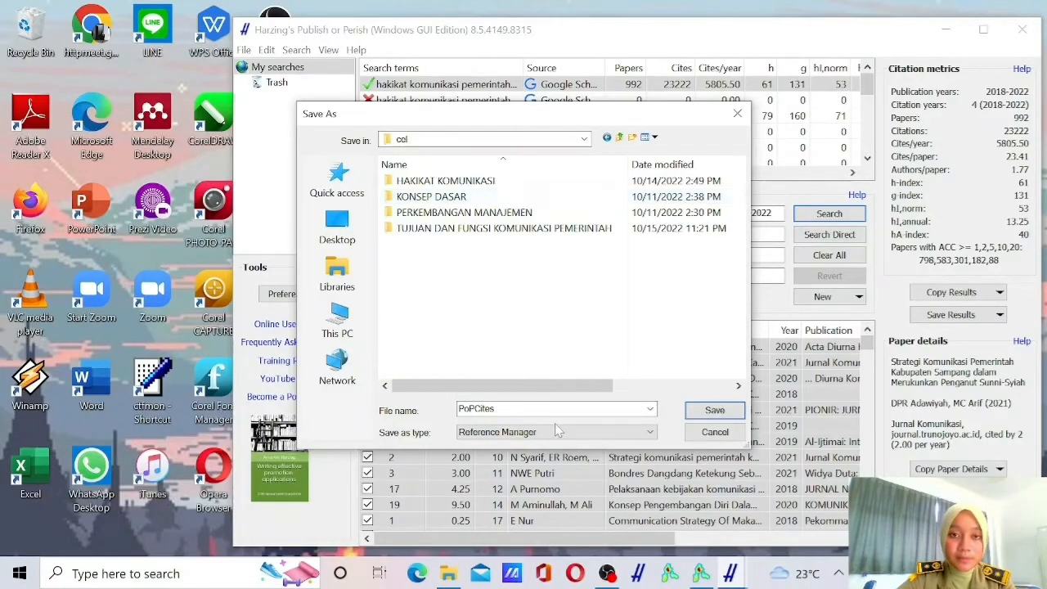
double_click(476, 408)
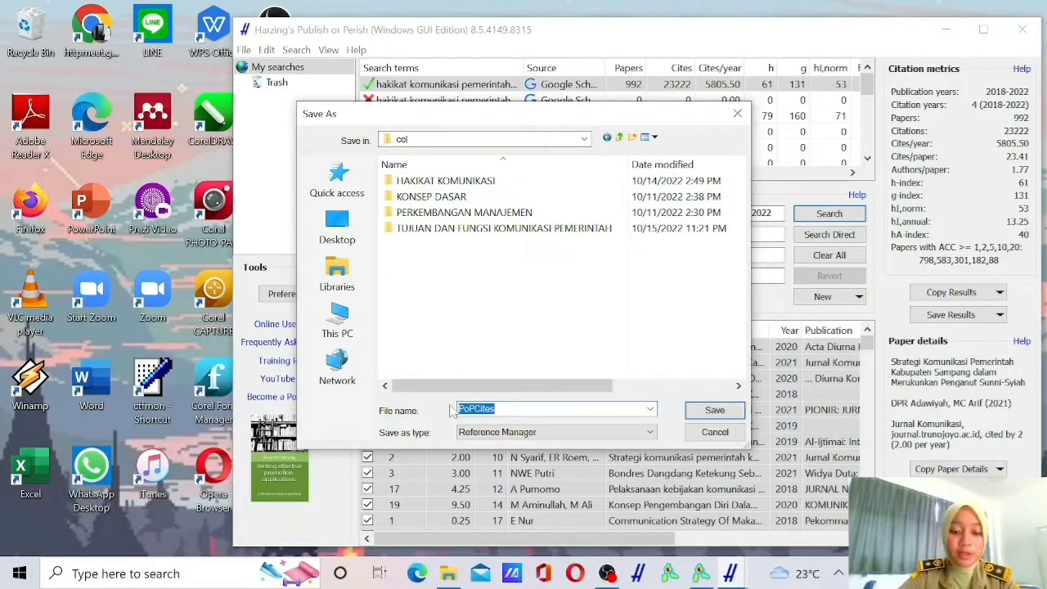
text(hakika)
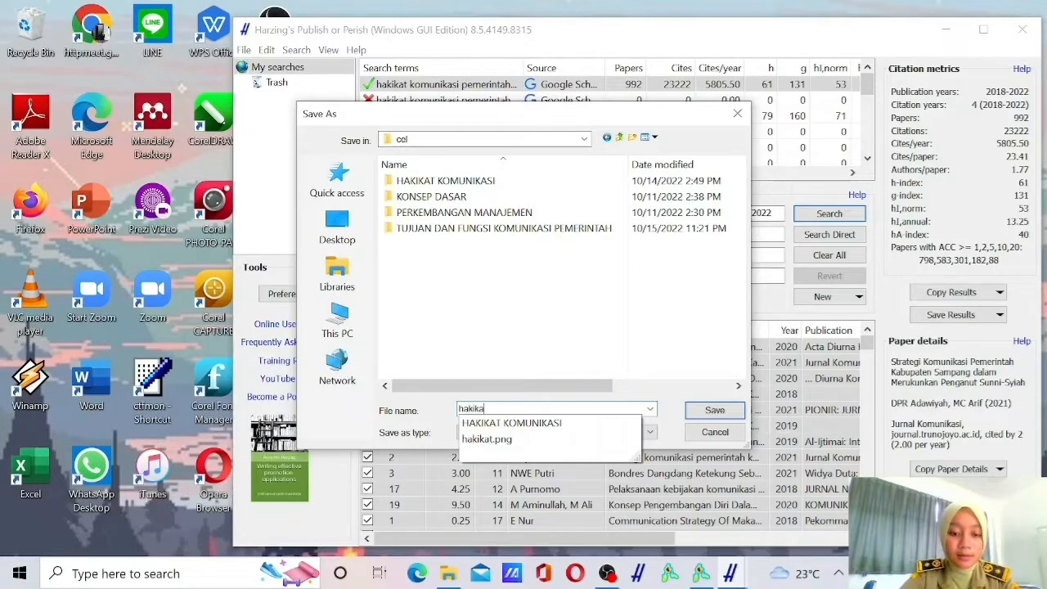
text(t kom)
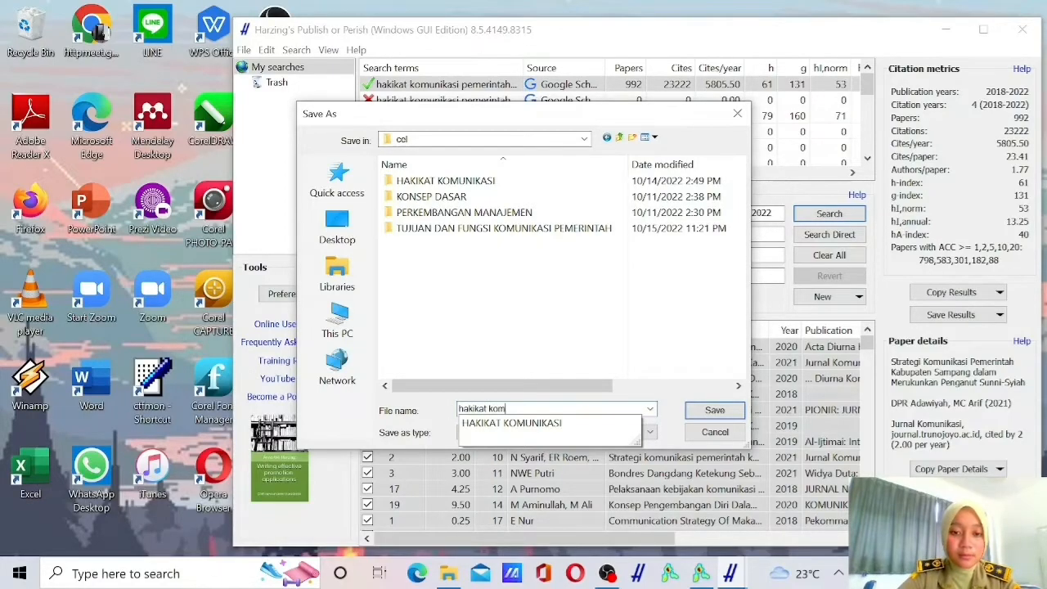
click(508, 245)
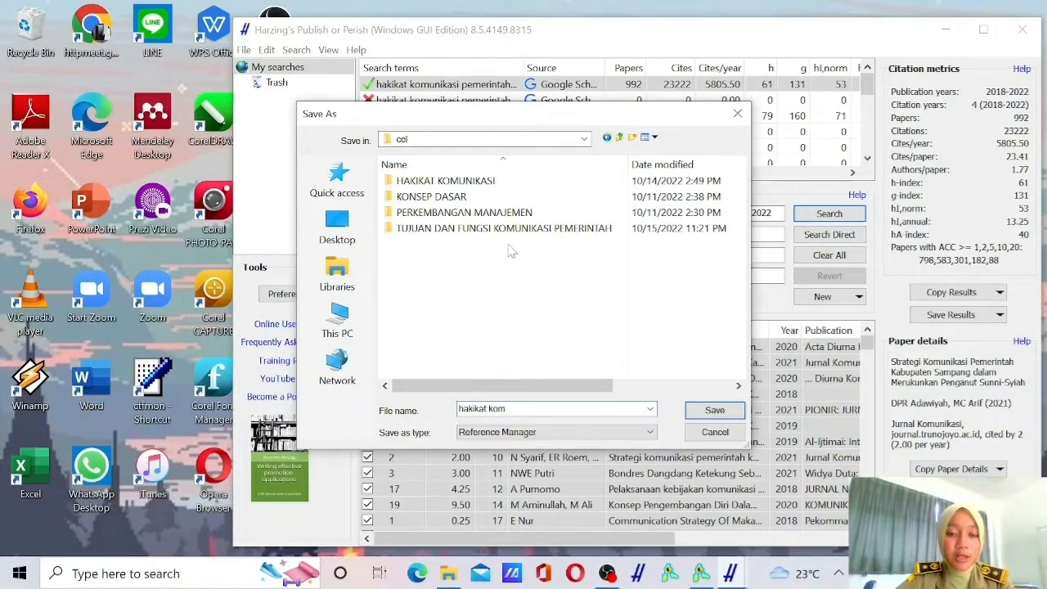
double_click(516, 187)
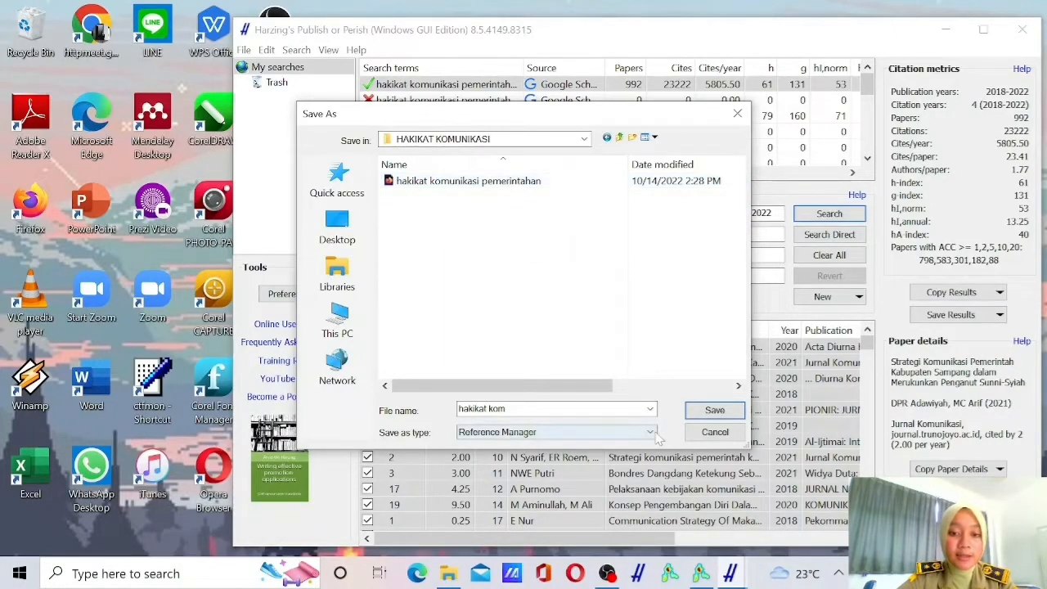
click(715, 412)
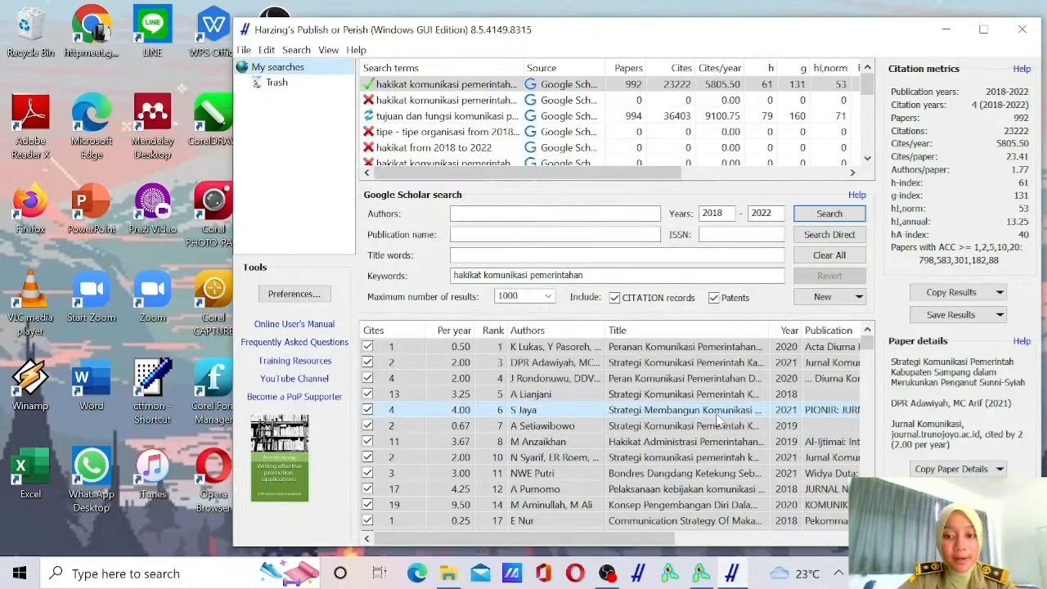
Step: Switch to VOSviewer and start a new map based on text data, with reference manager files as the data source
click(945, 30)
click(701, 572)
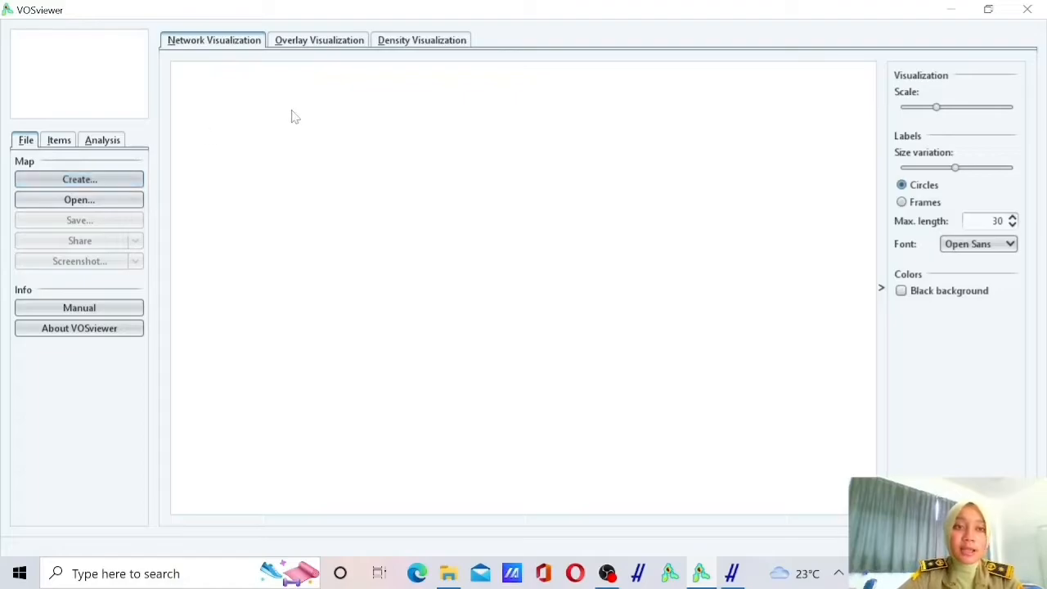
click(82, 182)
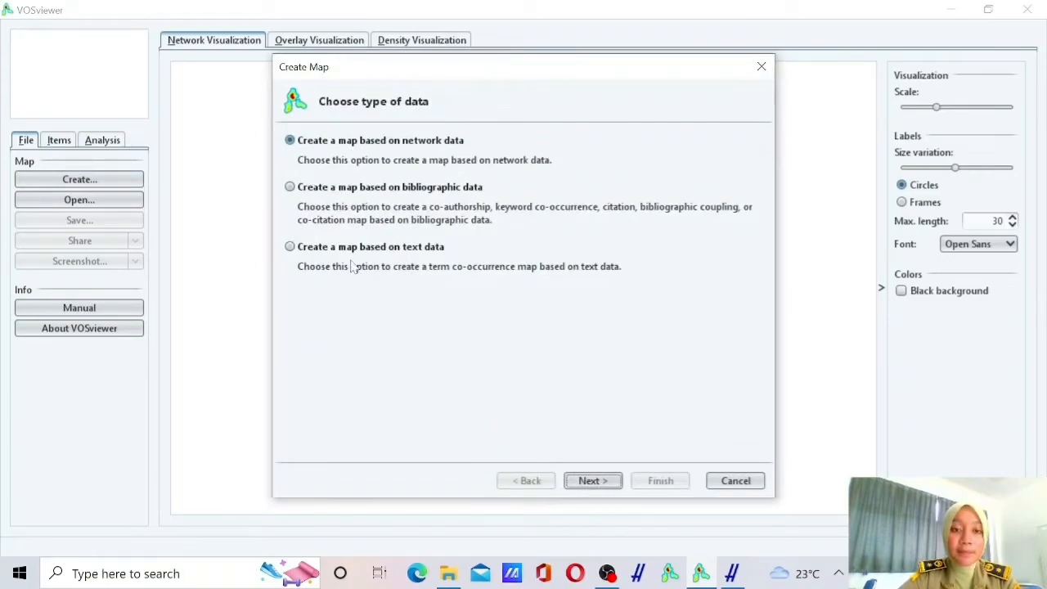
click(291, 247)
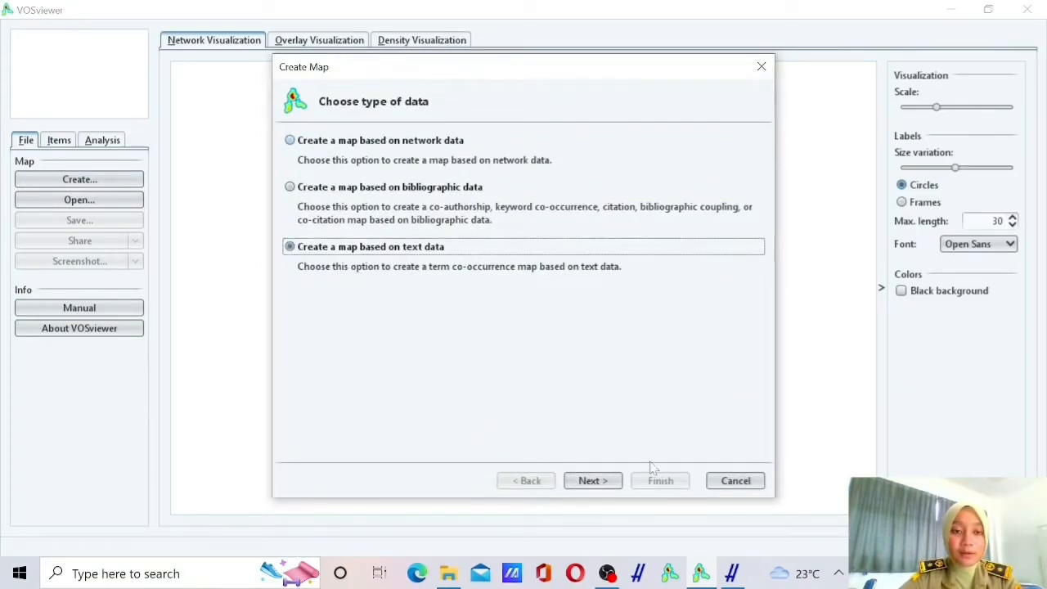
click(590, 481)
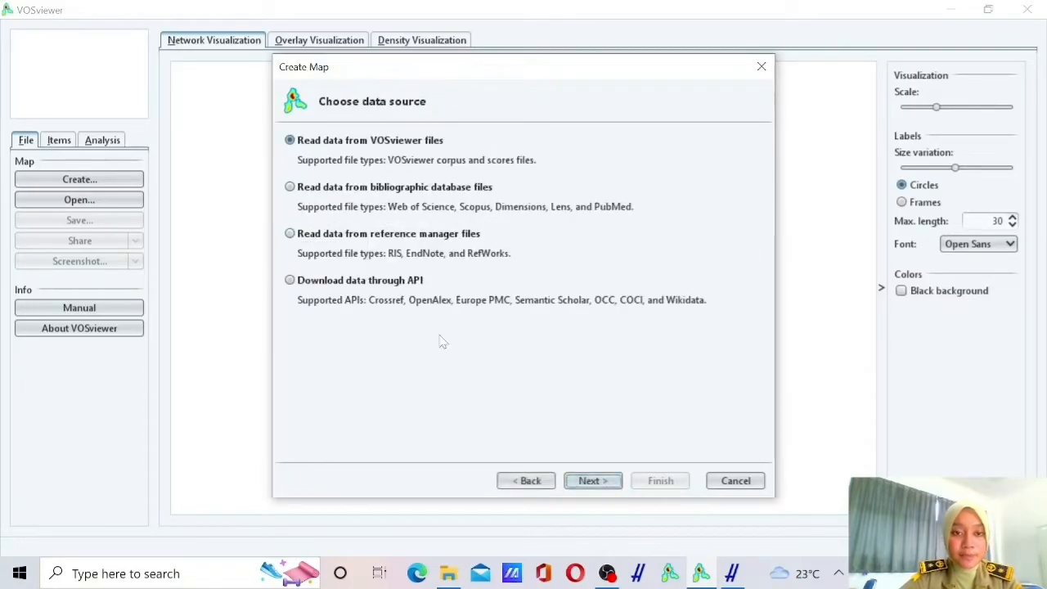
click(290, 235)
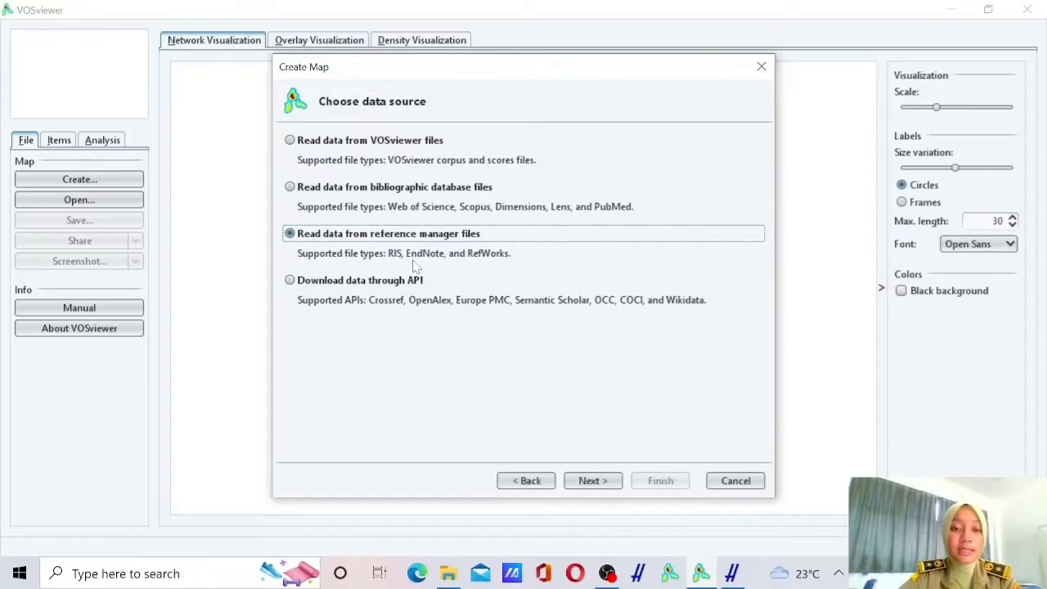
click(611, 482)
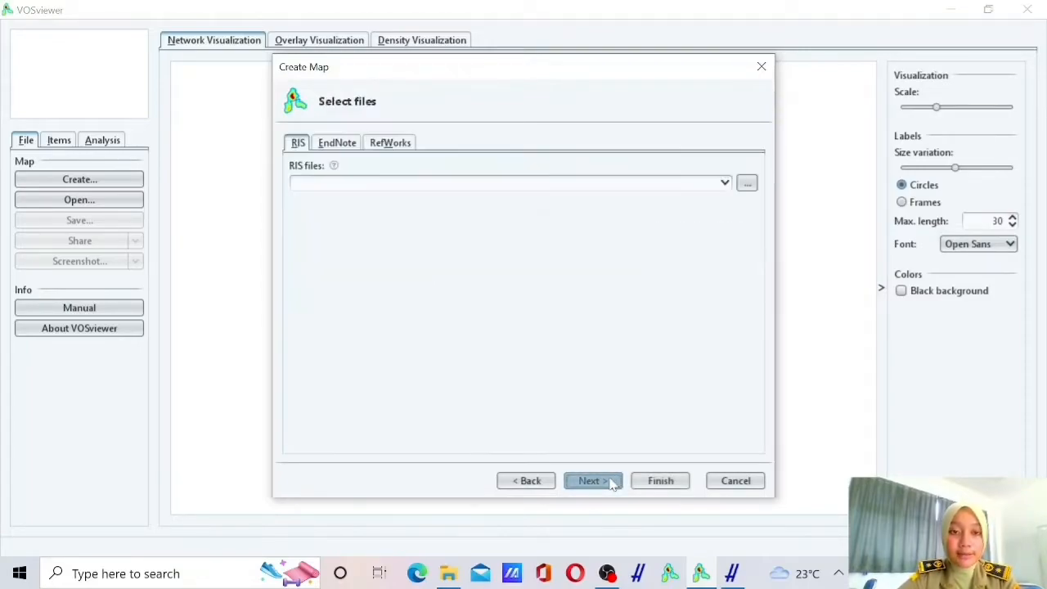
Step: Load hakikat kom.ris from Documents > cel > HAKIKAT KOMUNIKASI as the map's RIS file
click(746, 184)
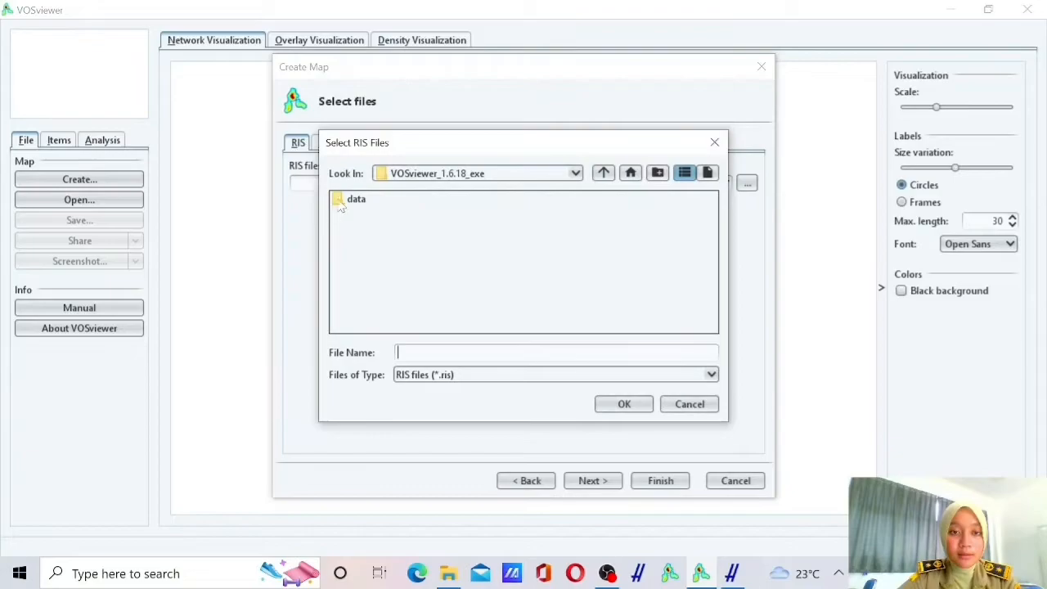
click(402, 177)
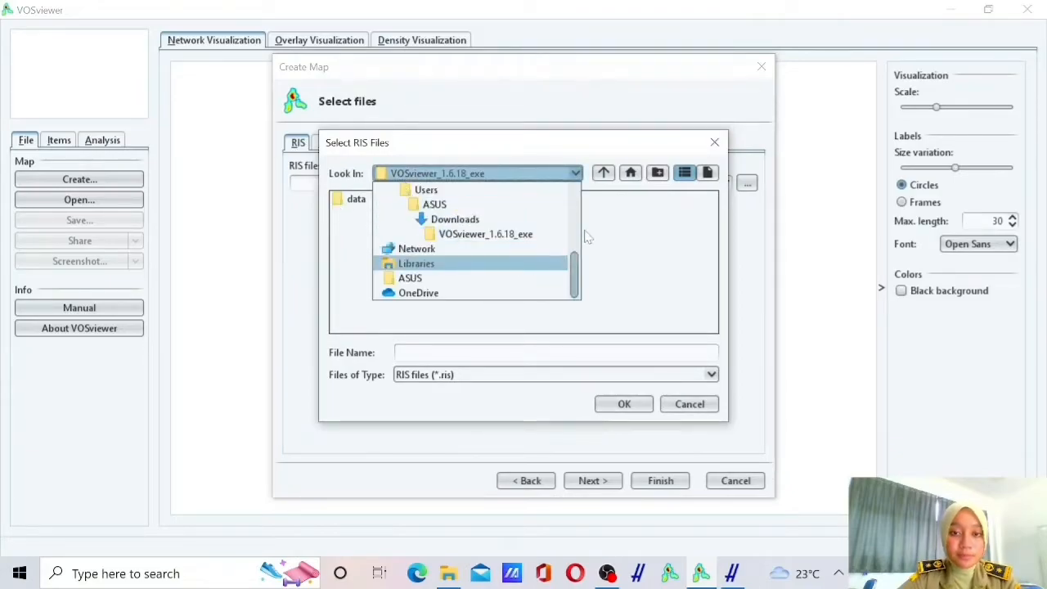
click(575, 211)
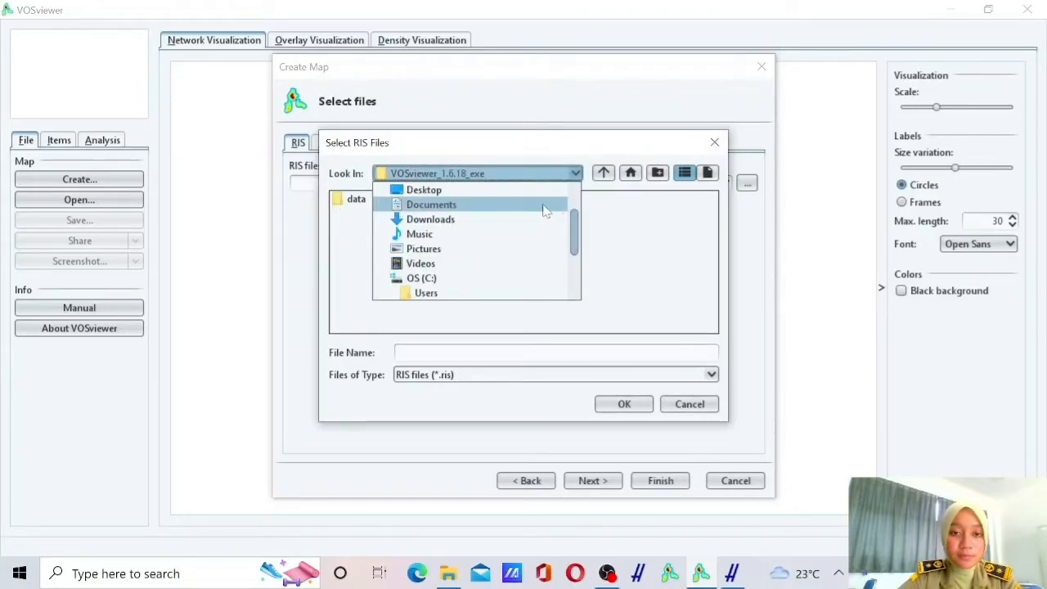
click(544, 205)
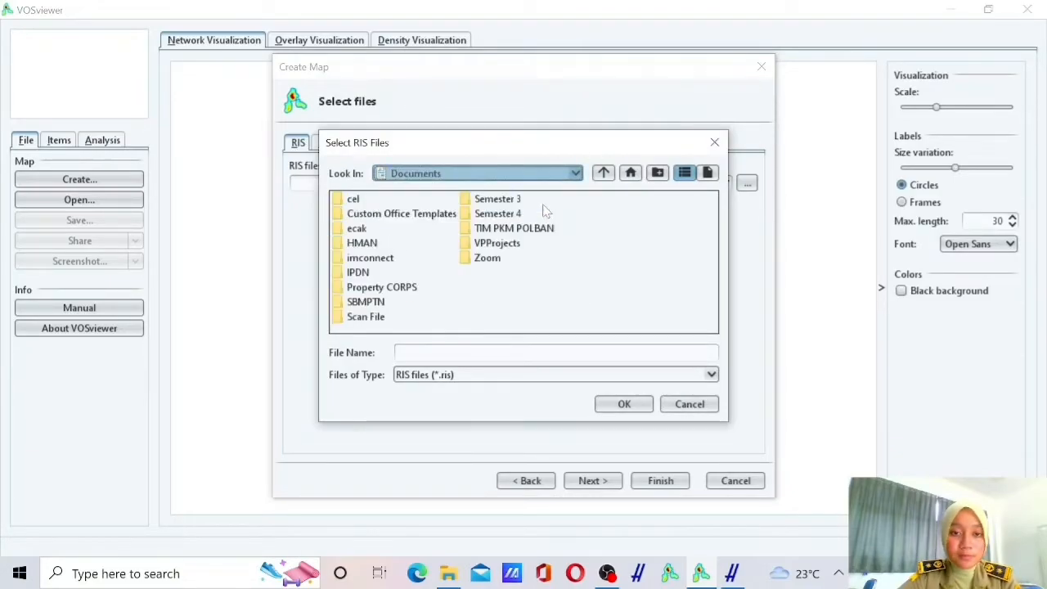
double_click(350, 199)
double_click(357, 203)
click(358, 201)
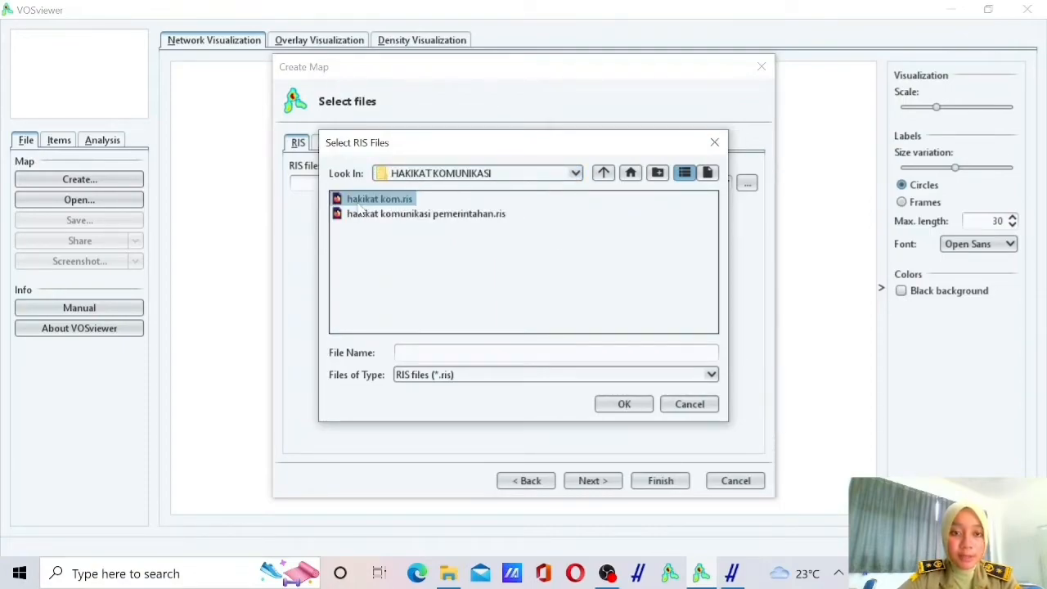
click(618, 402)
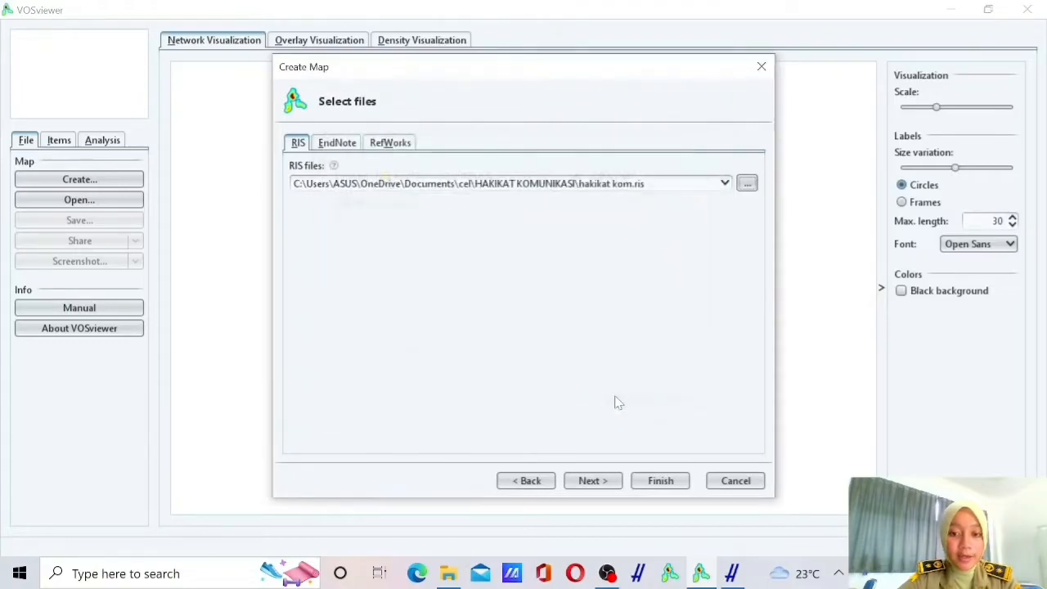
Step: Accept the RIS file and extract terms from the title and abstract fields using binary counting, without a thesaurus file
click(593, 480)
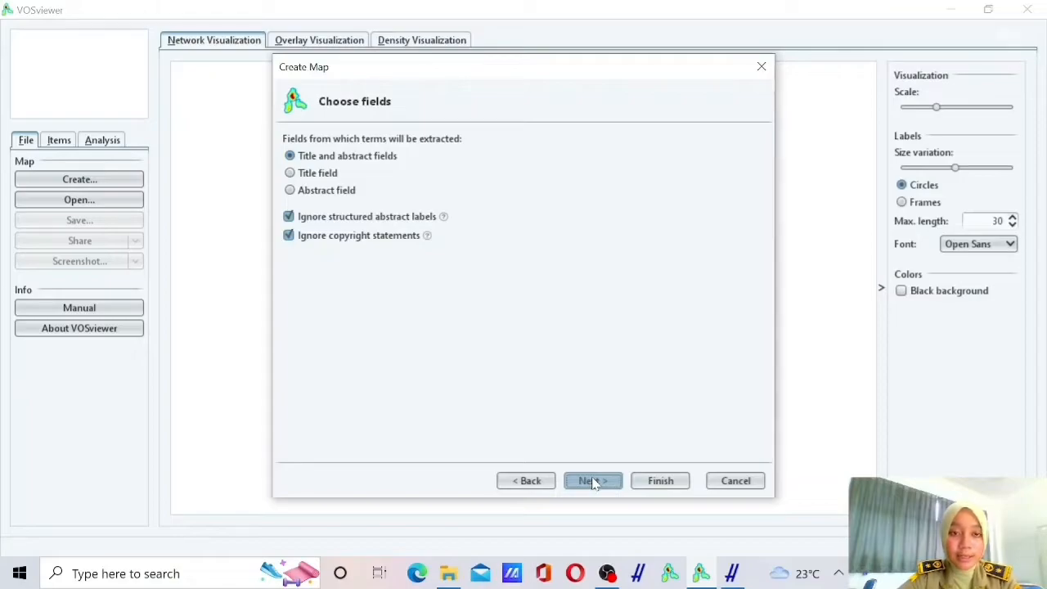
click(593, 482)
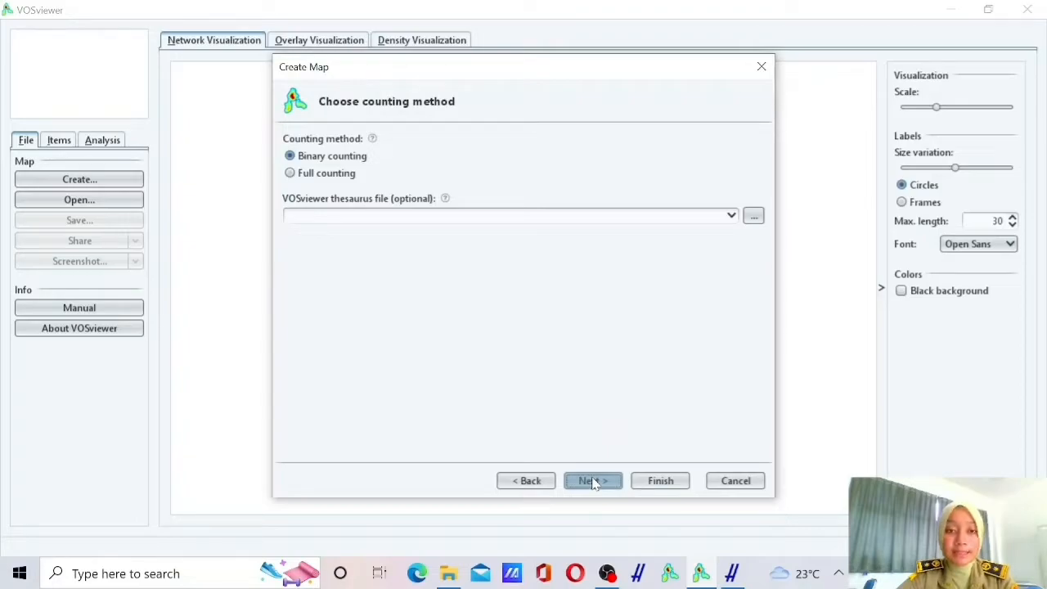
click(592, 481)
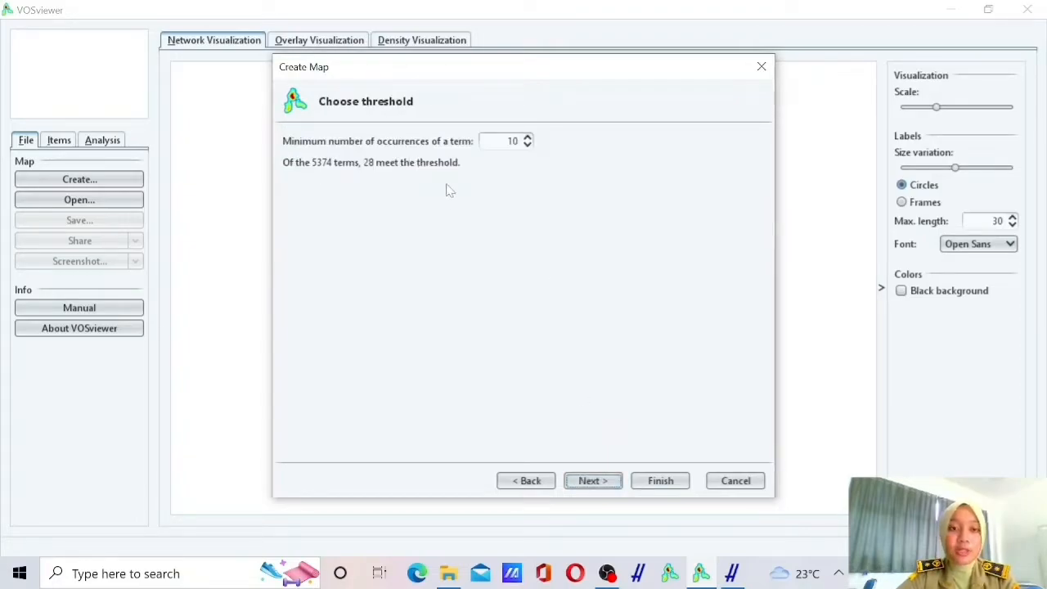
Step: Set the minimum number of occurrences of a term to 5 and accept the threshold
click(527, 145)
click(528, 145)
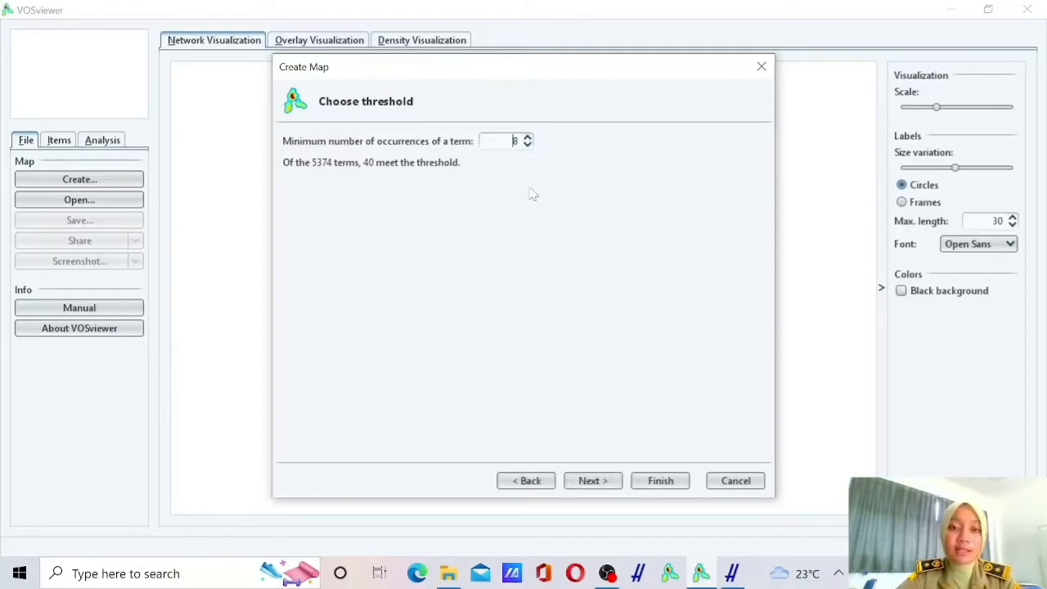
click(528, 145)
click(527, 145)
click(528, 145)
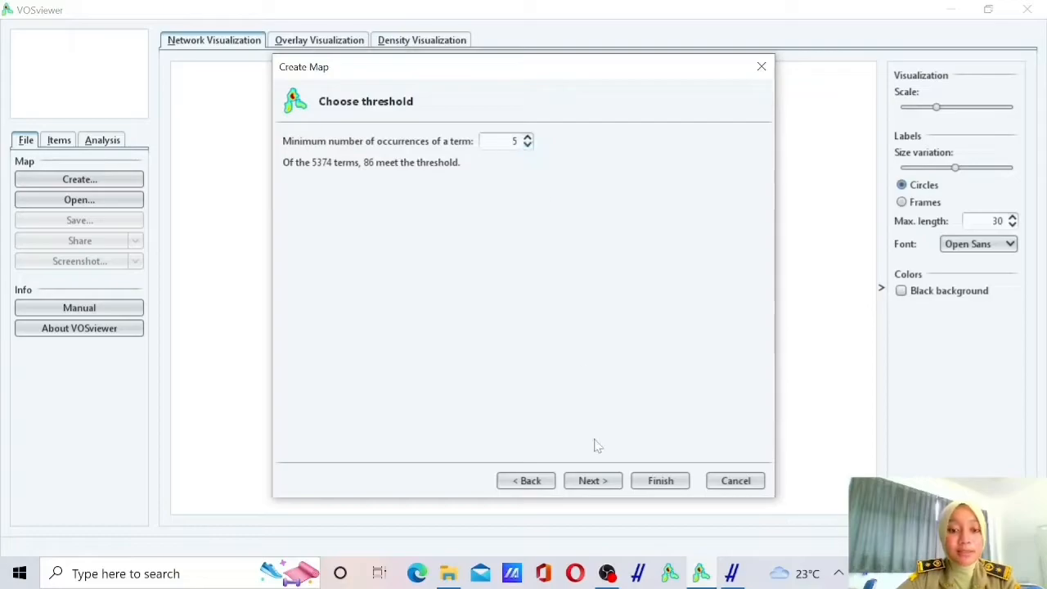
click(585, 481)
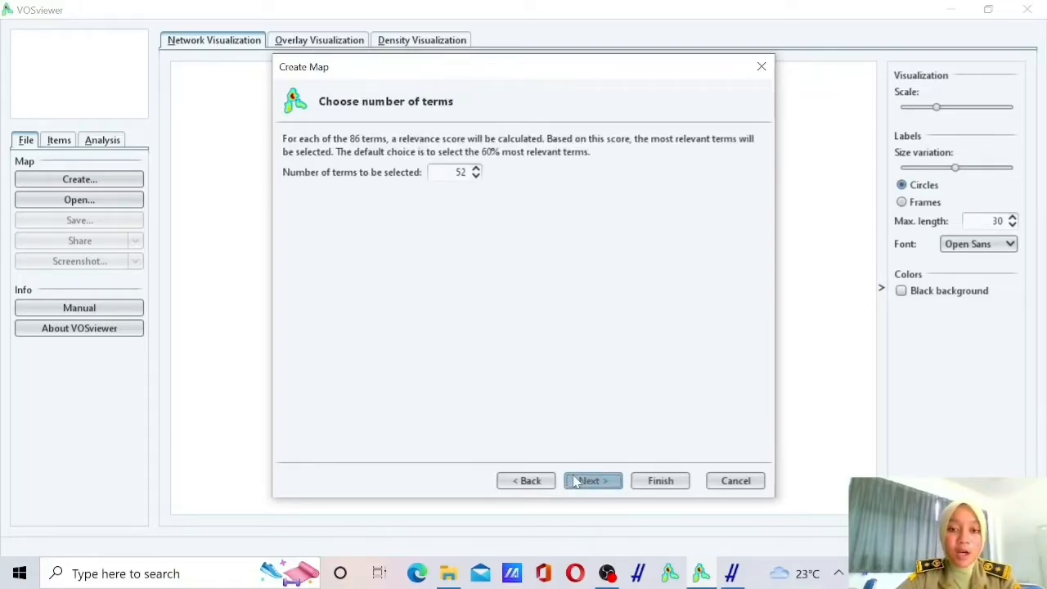
Step: Keep 52 terms for the map, review the selected terms list, and generate the network map
click(575, 482)
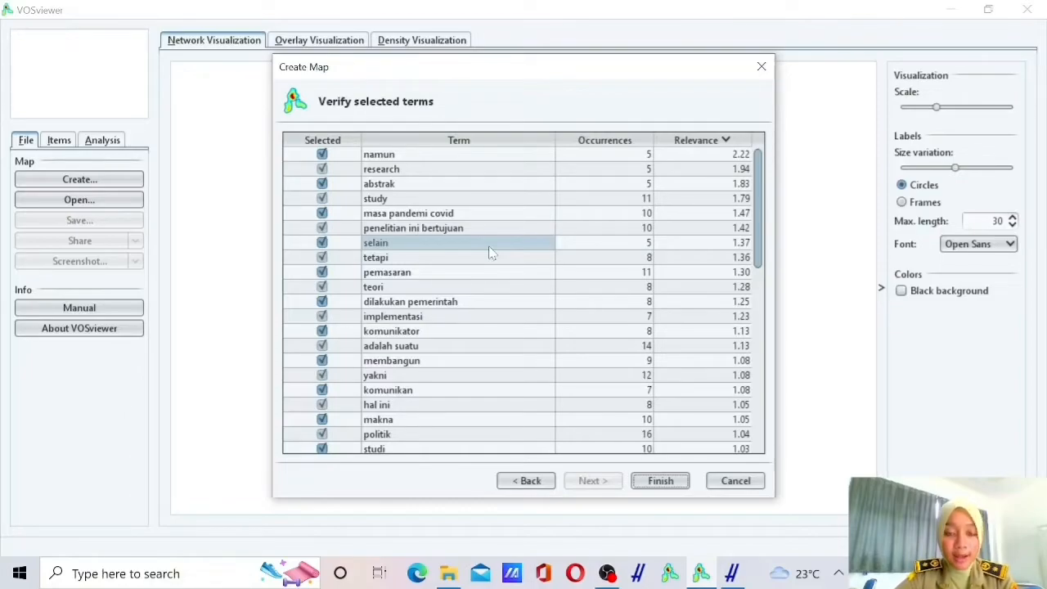
drag(757, 205, 773, 392)
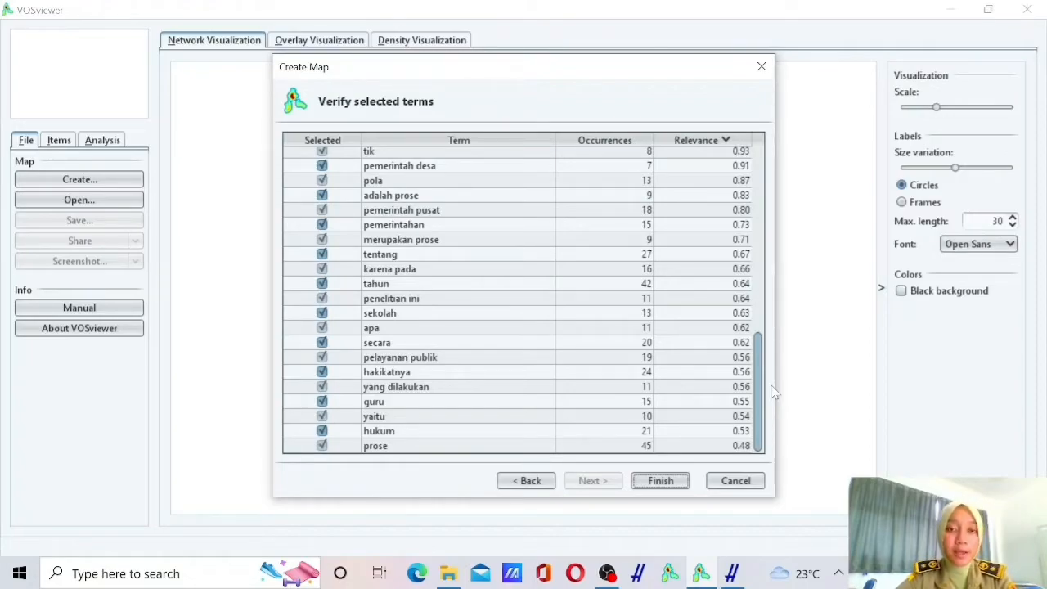
click(659, 482)
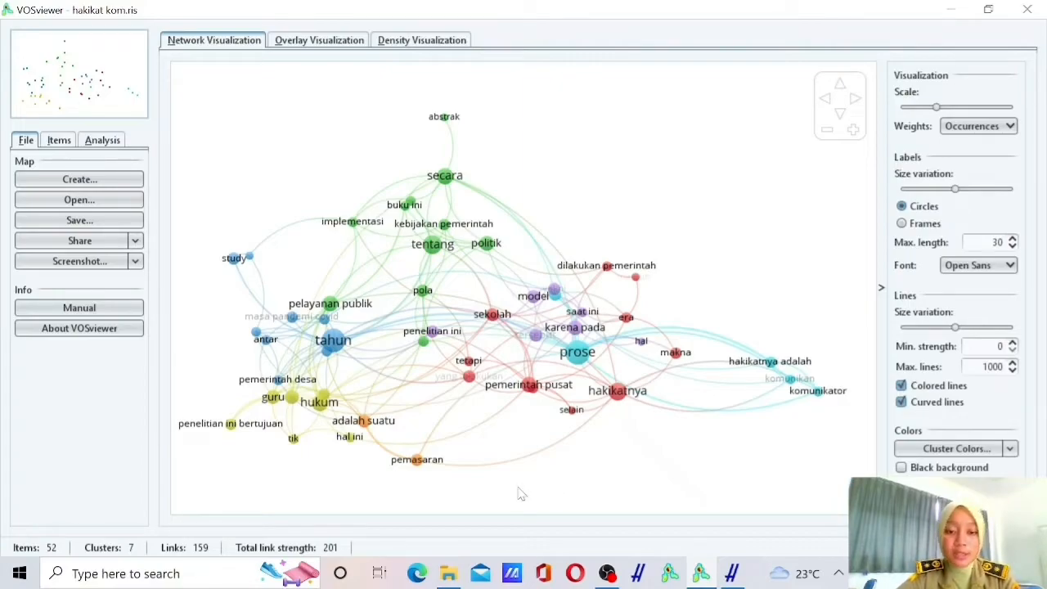
Step: Switch to File Explorer and check the PoPCites file in cel > TUJUAN DAN FUNGSI KOMUNIKASI PEMERINTAH
click(448, 574)
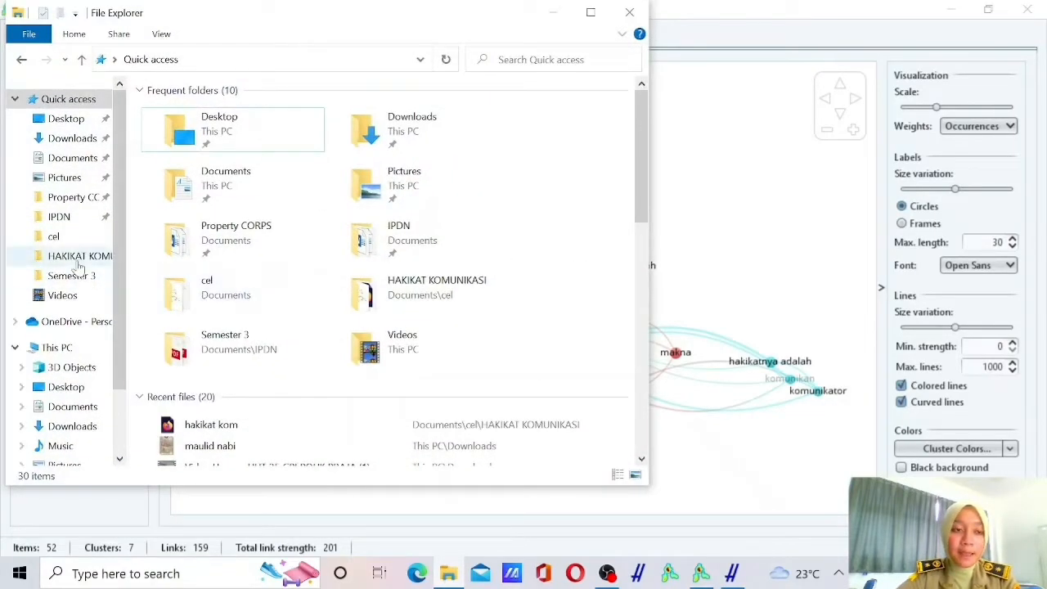
click(54, 236)
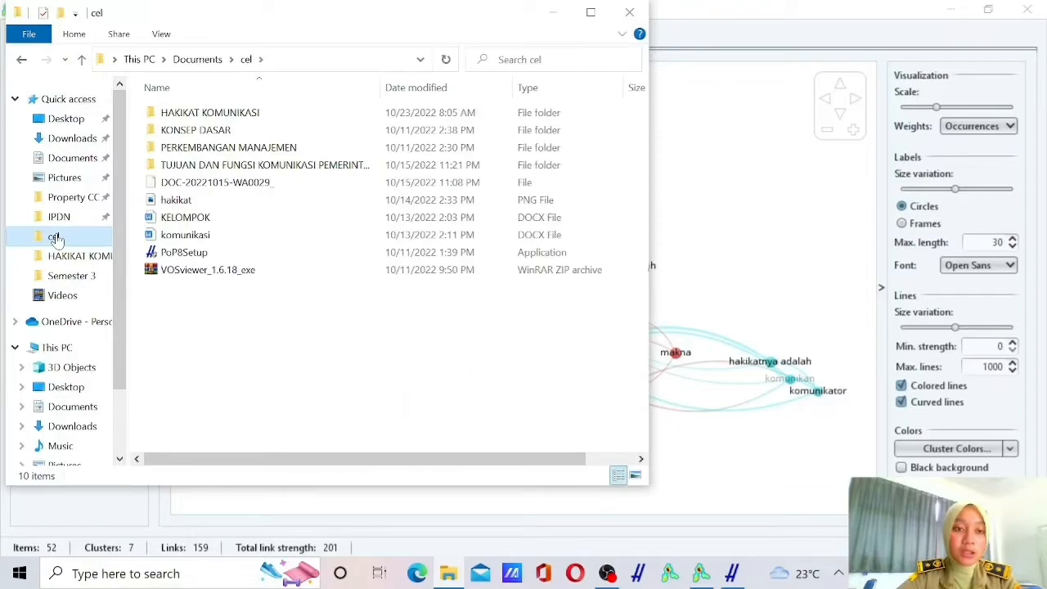
double_click(193, 166)
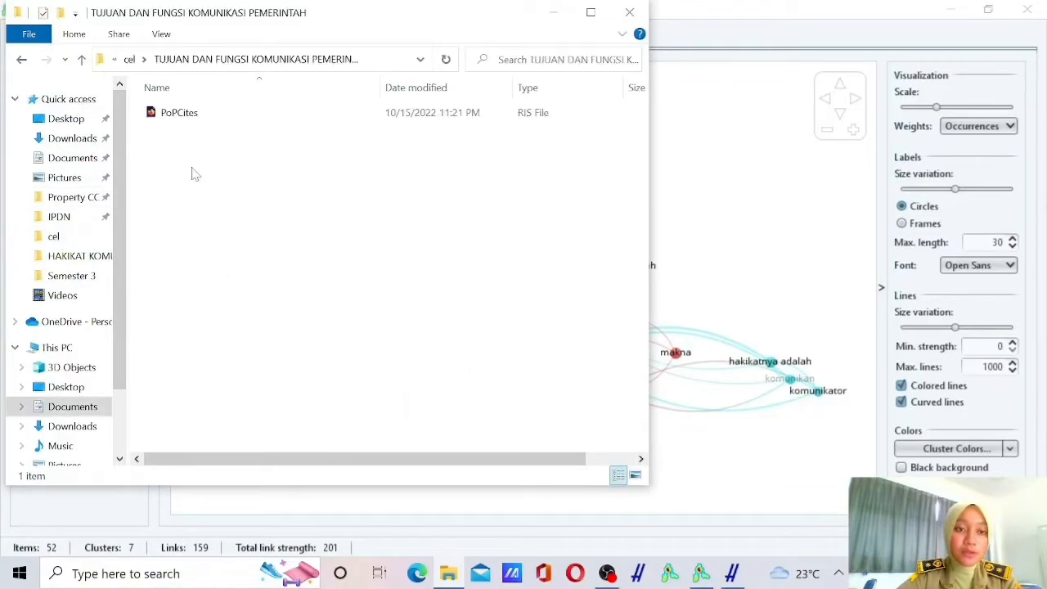
click(196, 114)
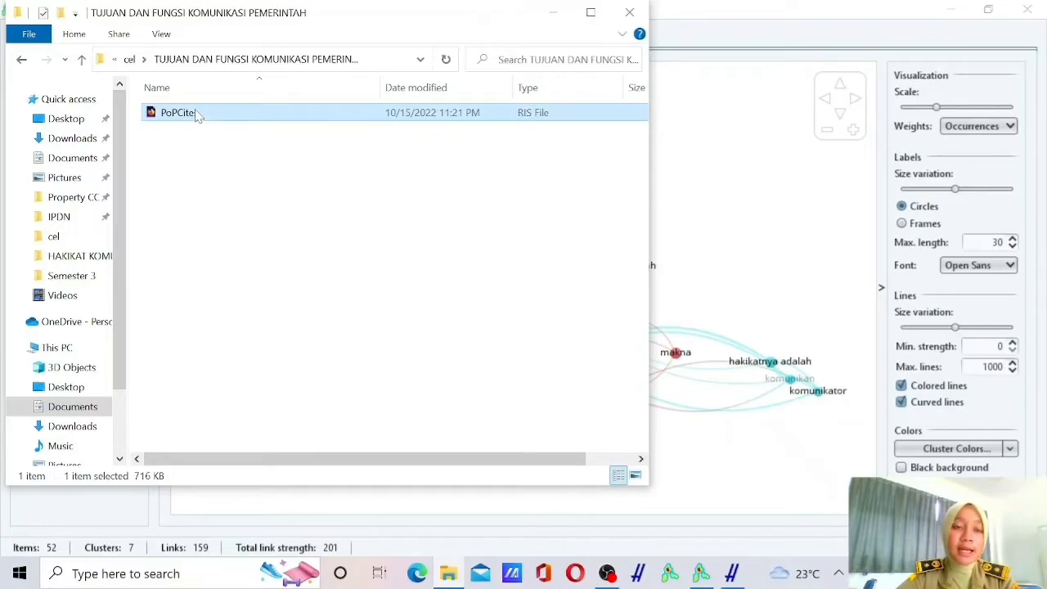
click(553, 12)
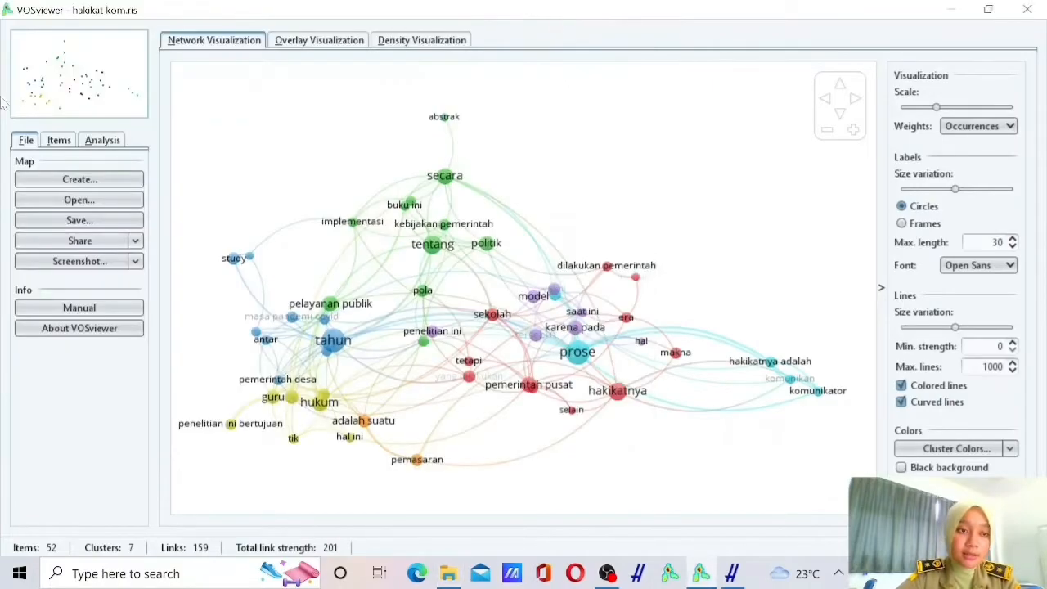
Step: Start another map based on text data in VOSviewer, reading from reference manager files
click(86, 183)
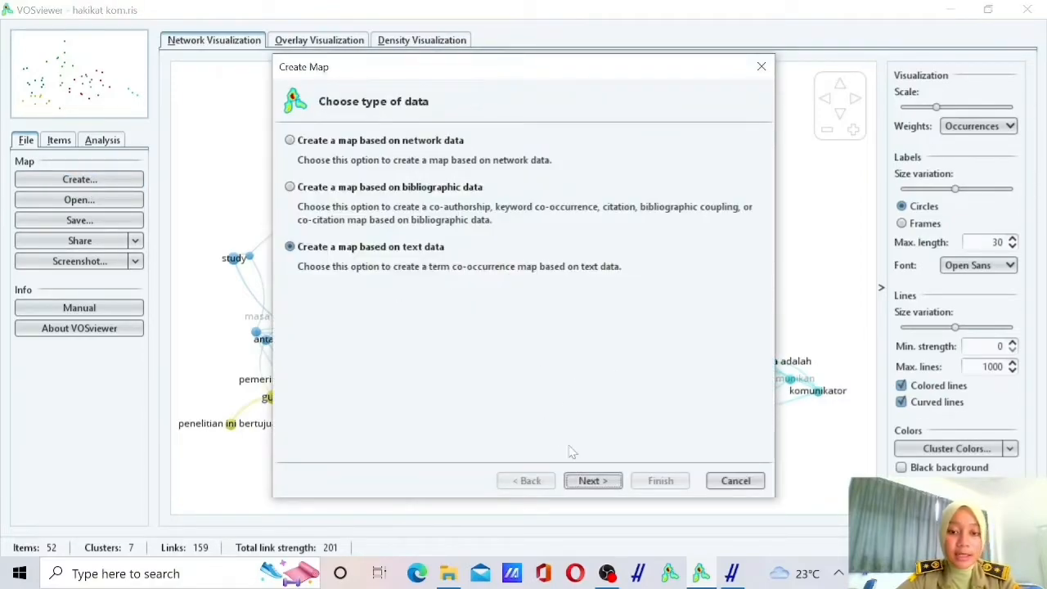
click(589, 481)
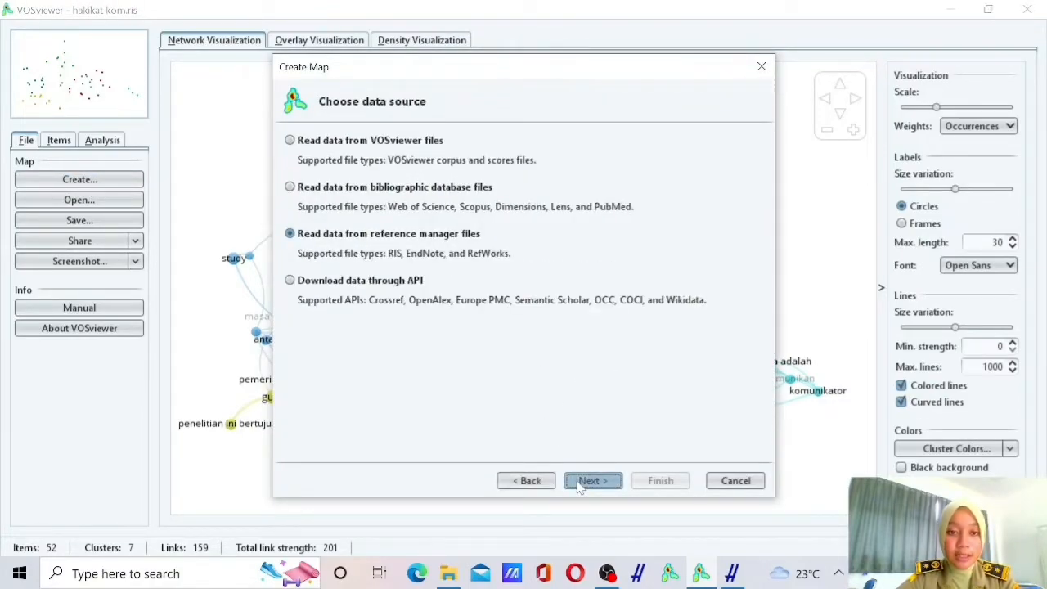
click(579, 482)
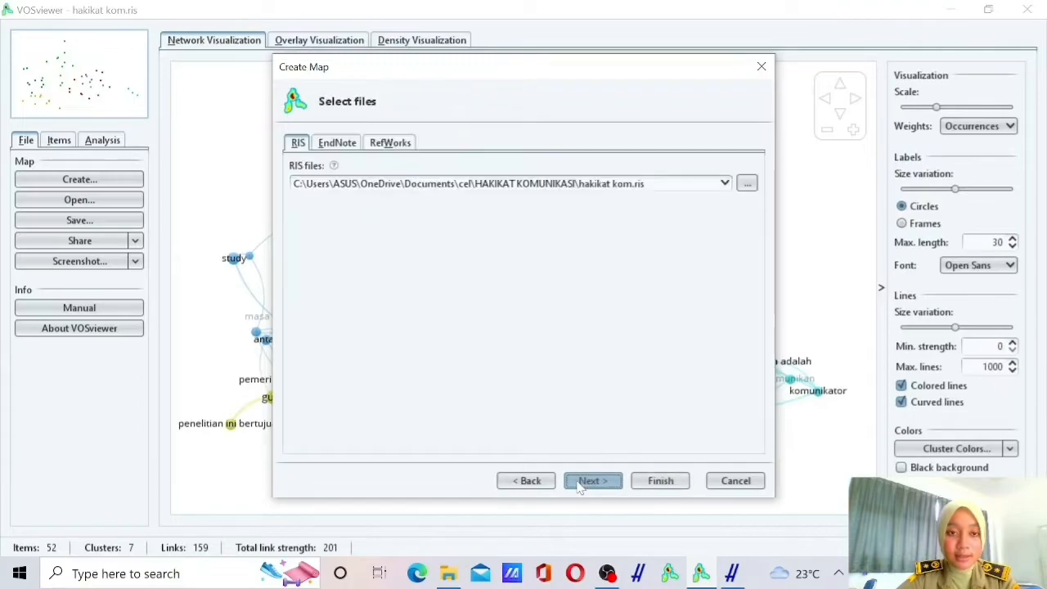
Step: Replace the RIS file with PoPCites.ris from the cel > TUJUAN DAN FUNGSI KOMUNIKASI PEMERINTAH folder
click(747, 183)
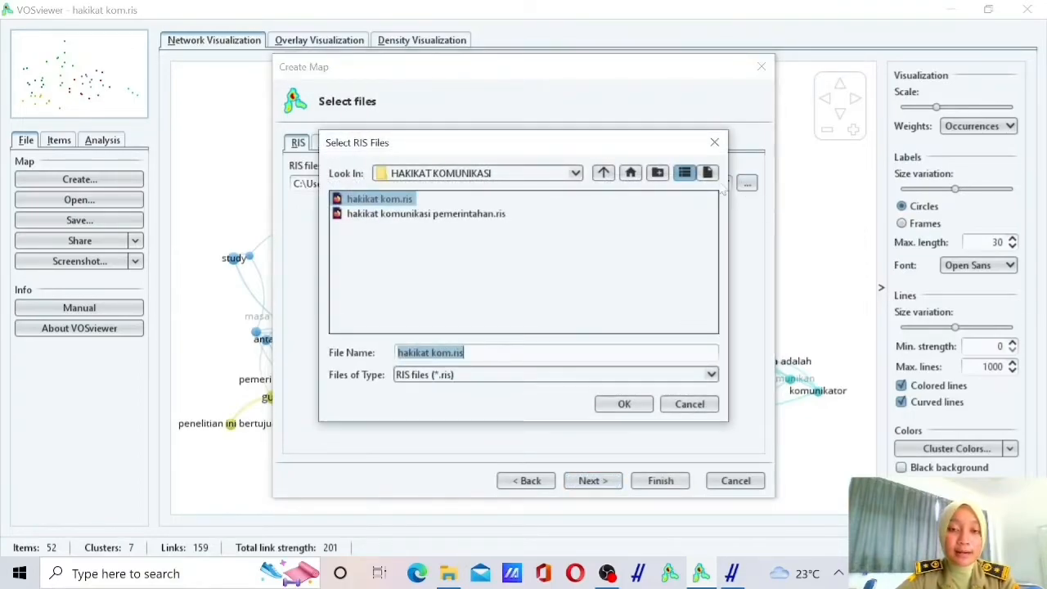
click(452, 178)
click(452, 178)
click(456, 176)
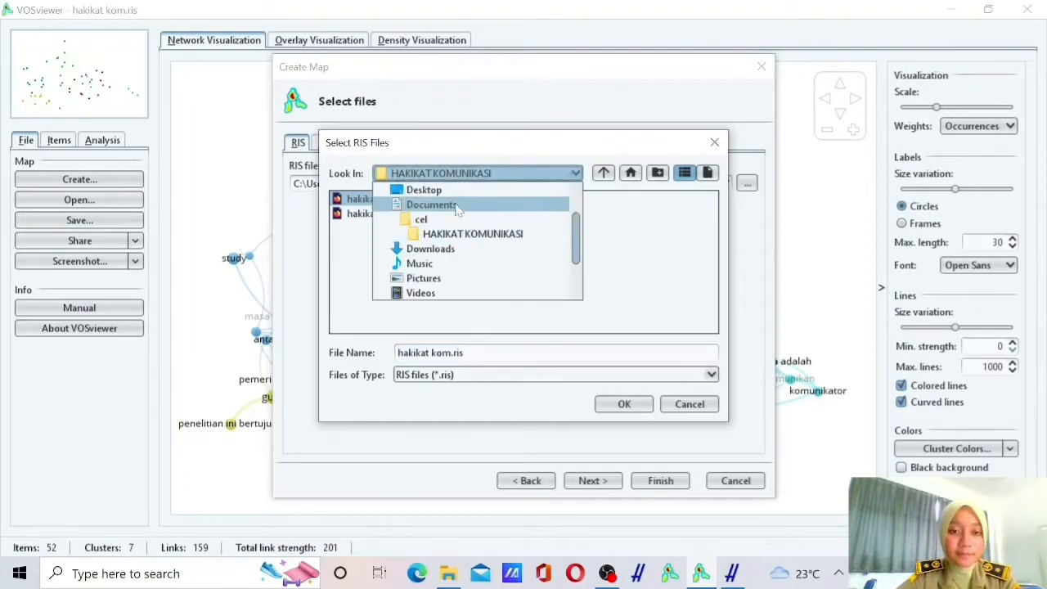
click(442, 219)
double_click(391, 243)
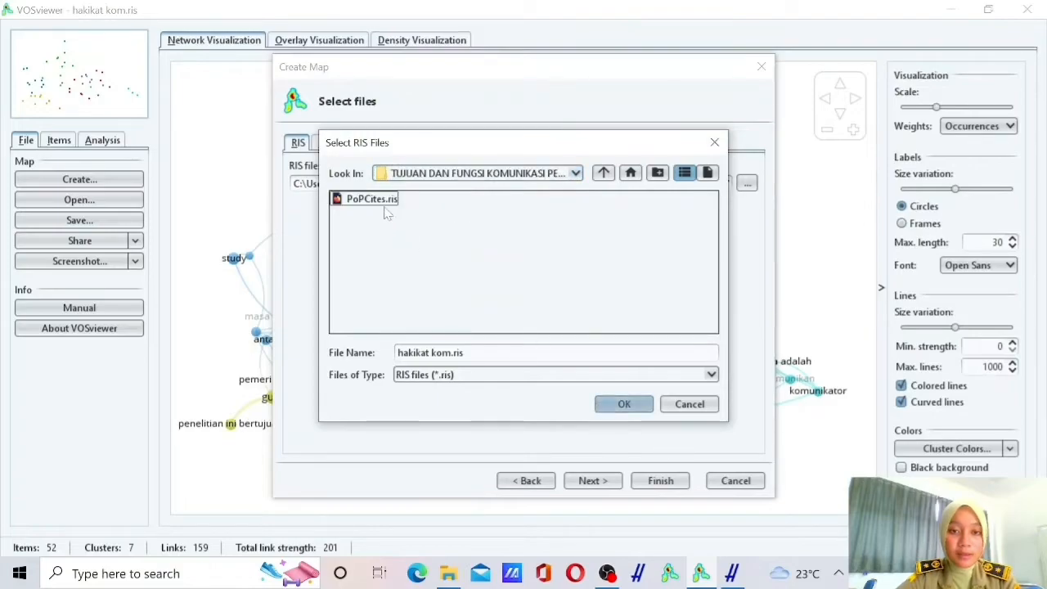
click(381, 201)
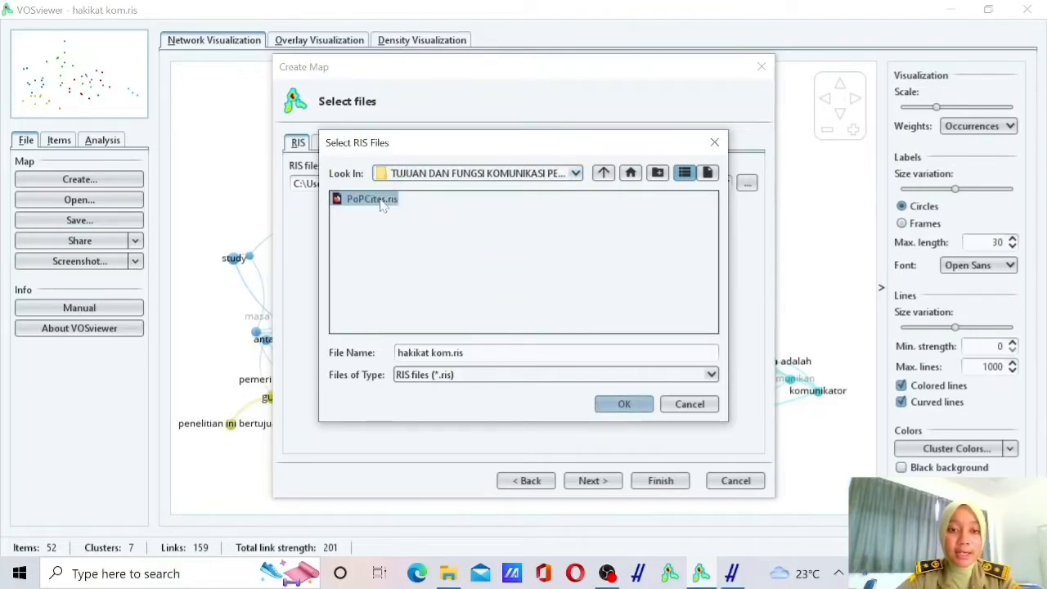
click(628, 406)
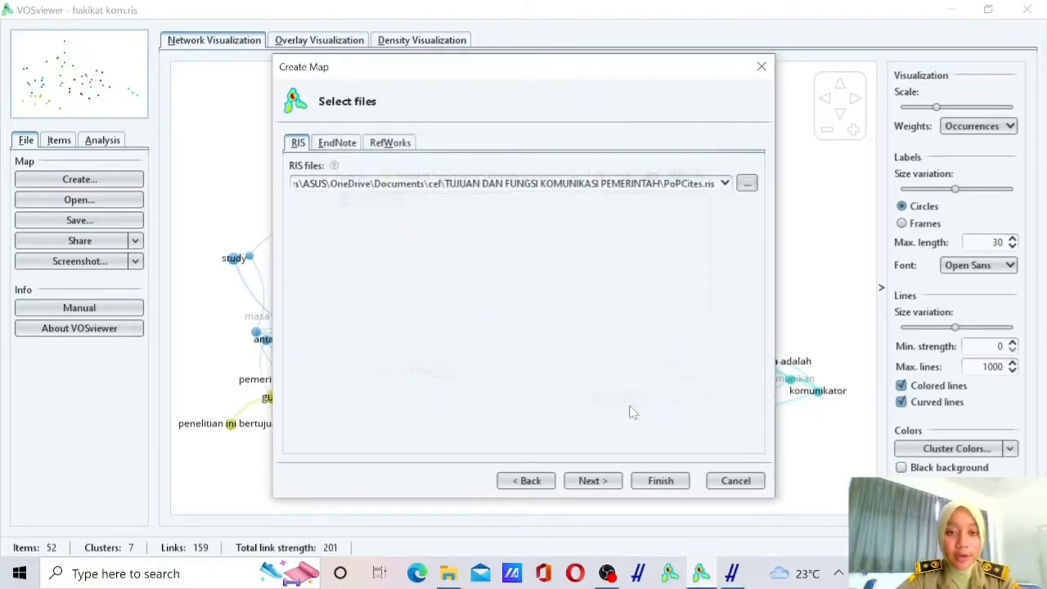
Step: Accept the PoPCites.ris file, the default term extraction fields, and binary counting without a thesaurus file
click(605, 483)
click(605, 482)
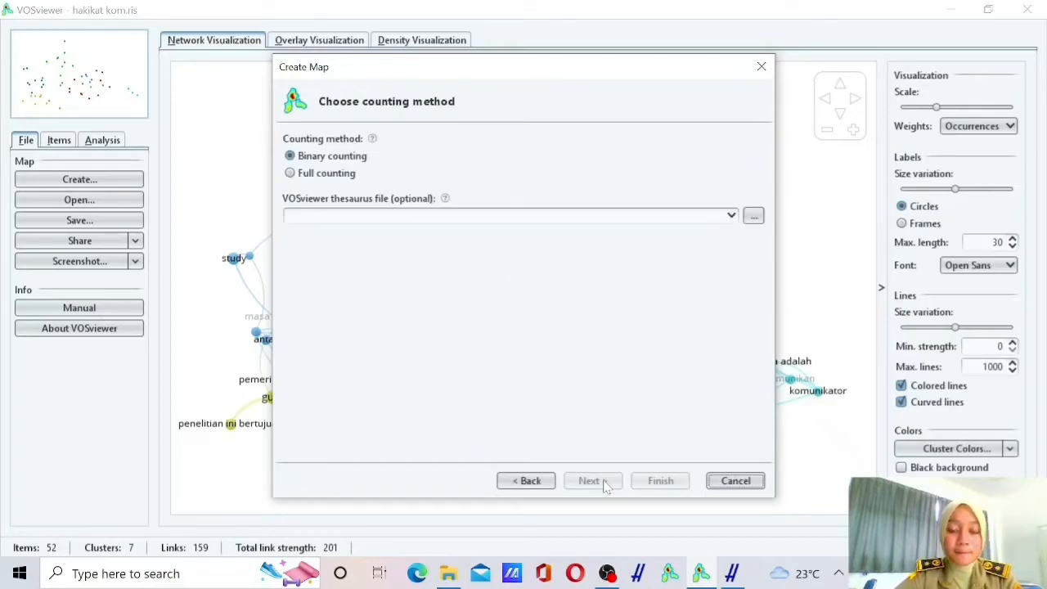
click(605, 484)
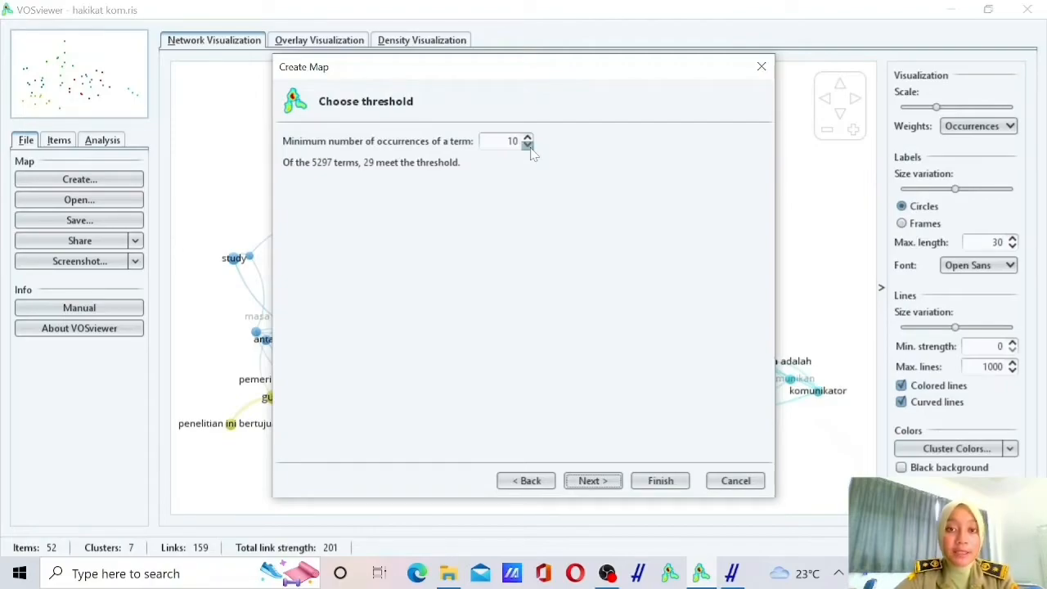
Step: Try several occurrence thresholds for the PoPCites terms, then settle on a minimum of 5 and accept it
click(528, 145)
click(528, 144)
click(527, 145)
click(527, 145)
click(528, 144)
click(528, 145)
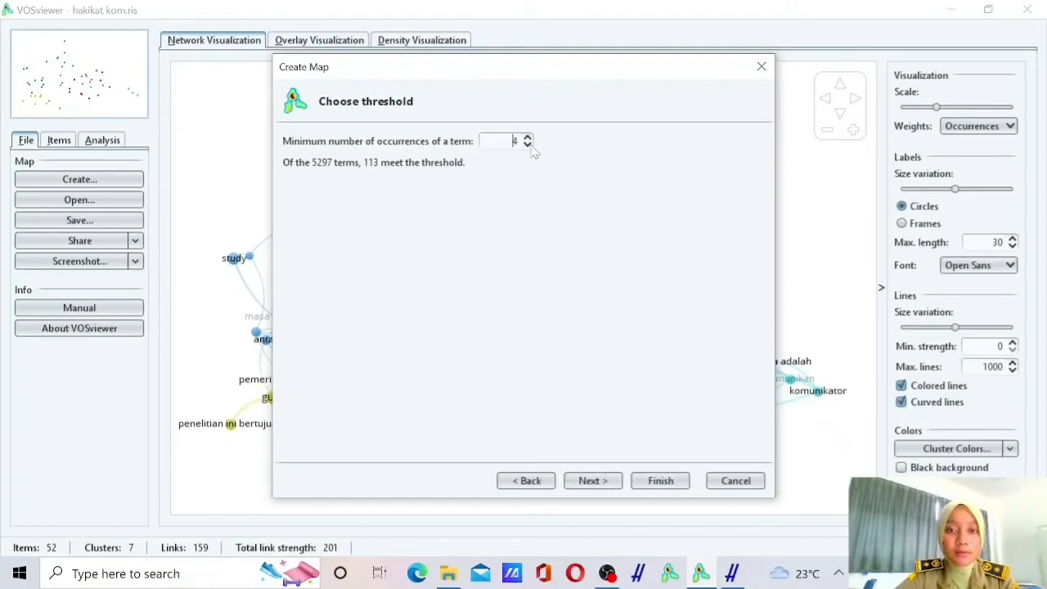
click(527, 144)
click(528, 137)
click(527, 137)
click(528, 138)
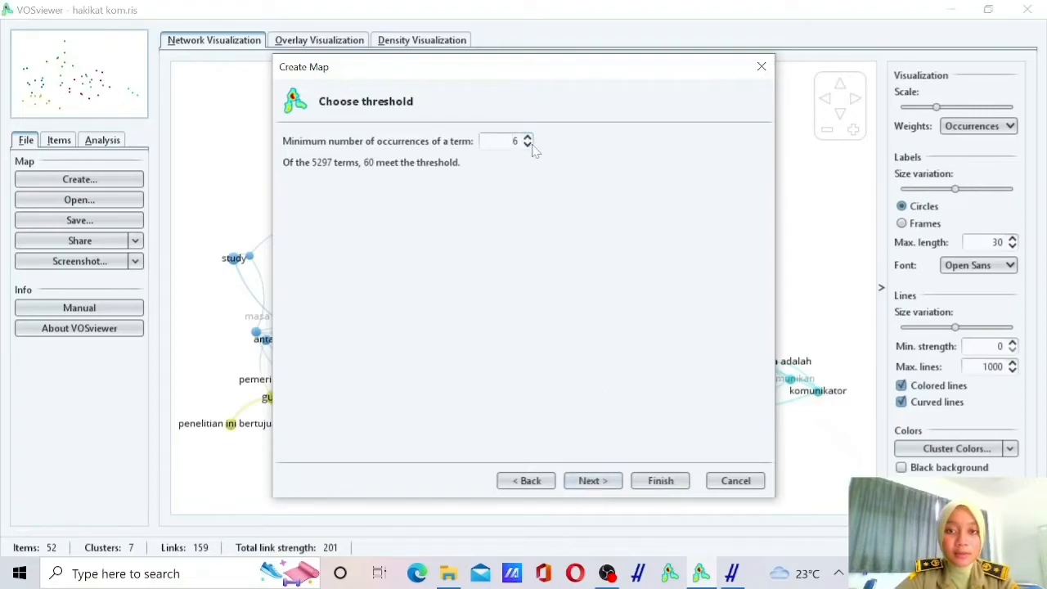
click(527, 145)
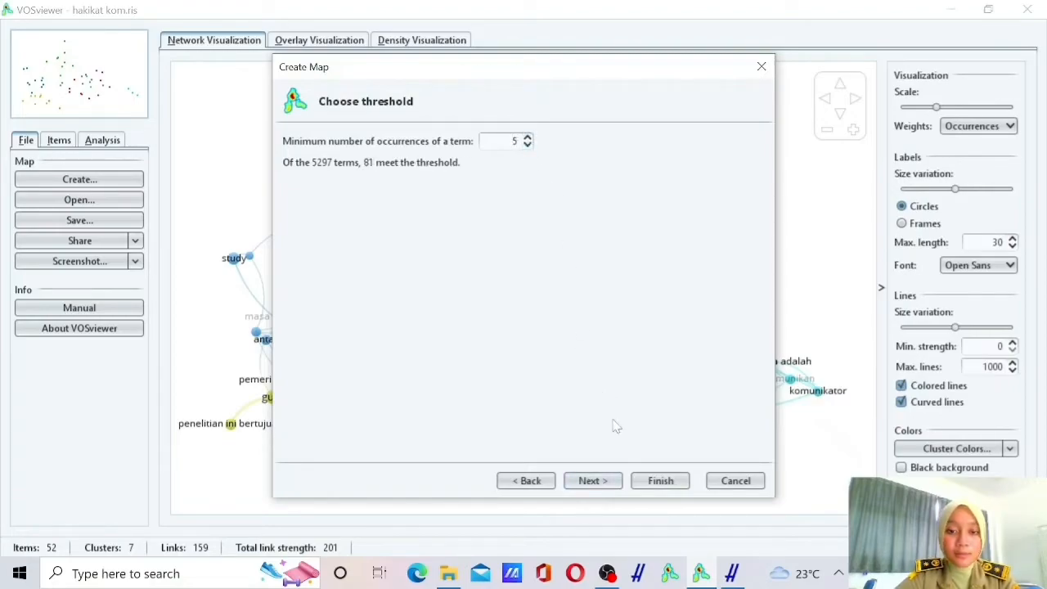
click(605, 483)
Step: Review the selected terms extracted from PoPCites.ris, keep them all, and generate the map
click(606, 483)
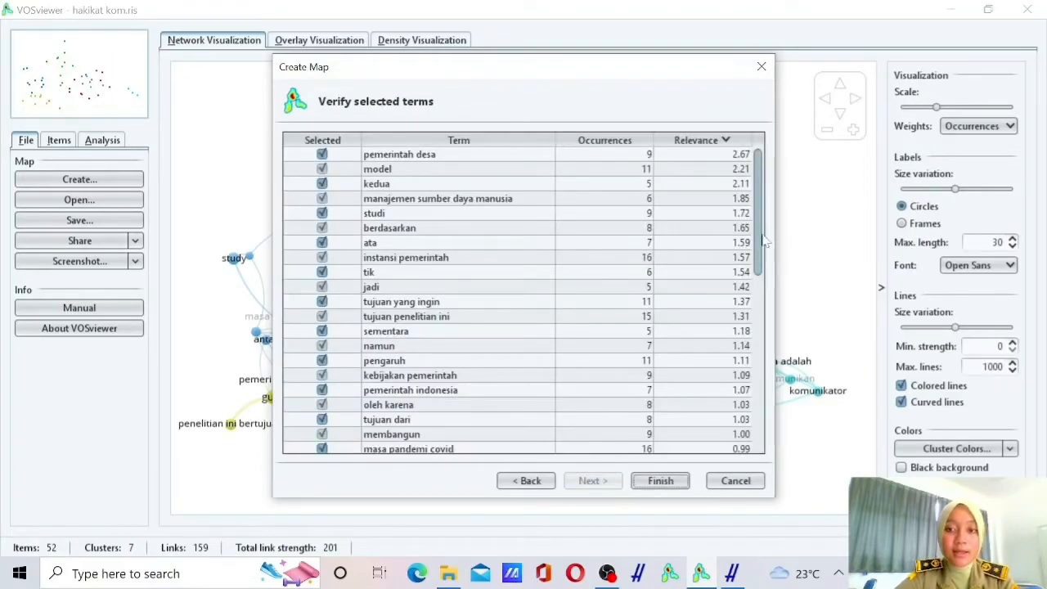
mouse_move(759, 239)
mouse_down()
mouse_move(781, 395)
mouse_move(772, 417)
mouse_move(724, 335)
mouse_move(754, 237)
mouse_move(755, 247)
mouse_move(744, 225)
mouse_up()
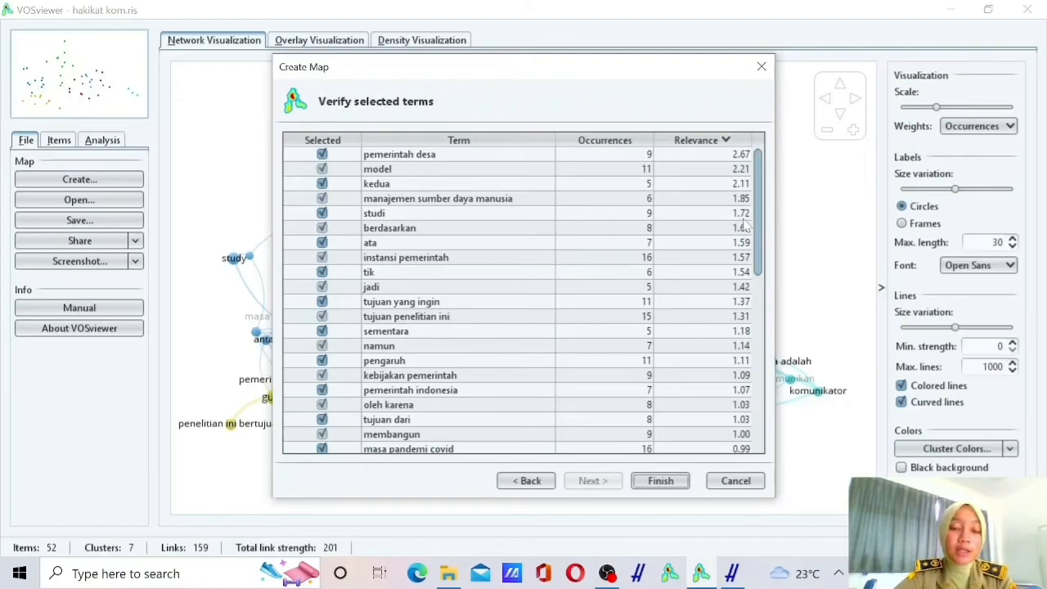
click(660, 481)
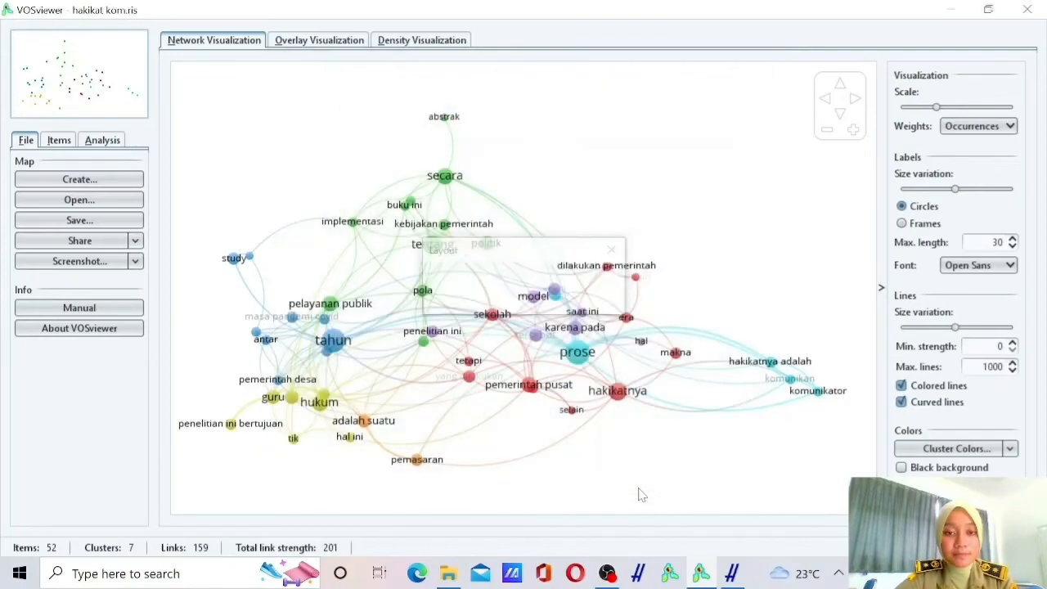